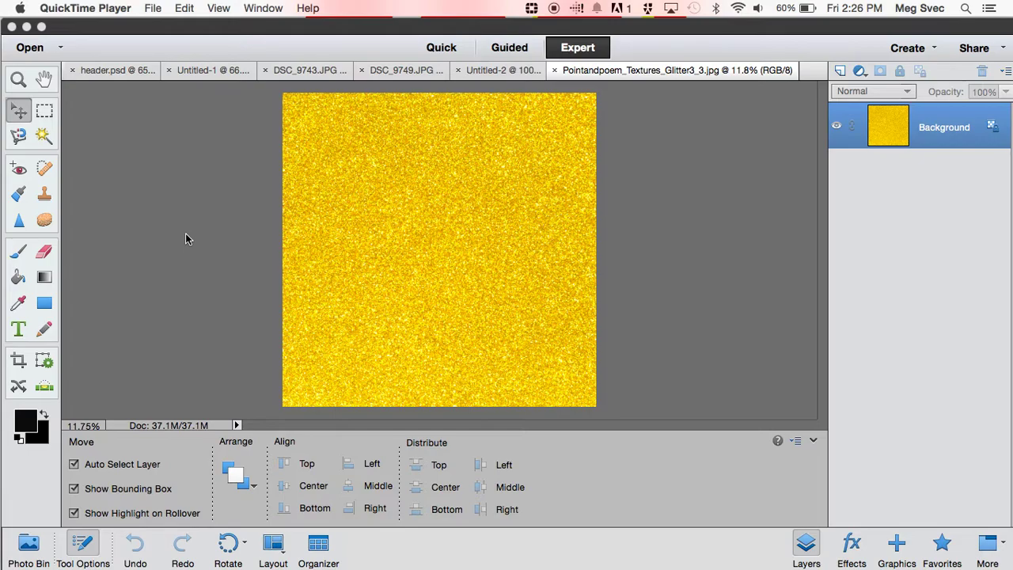
# Step: Bring Photoshop Elements to the front with the gold glitter texture open in Expert mode
pyautogui.click(187, 237)
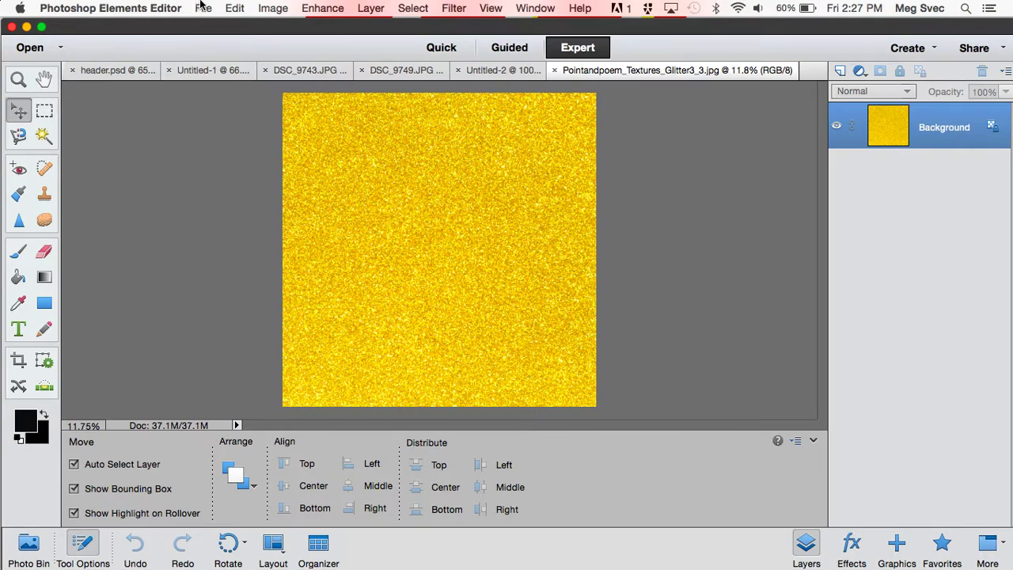
# Step: Look at the Quick and Guided editing modes, then return to Expert mode
pyautogui.click(452, 49)
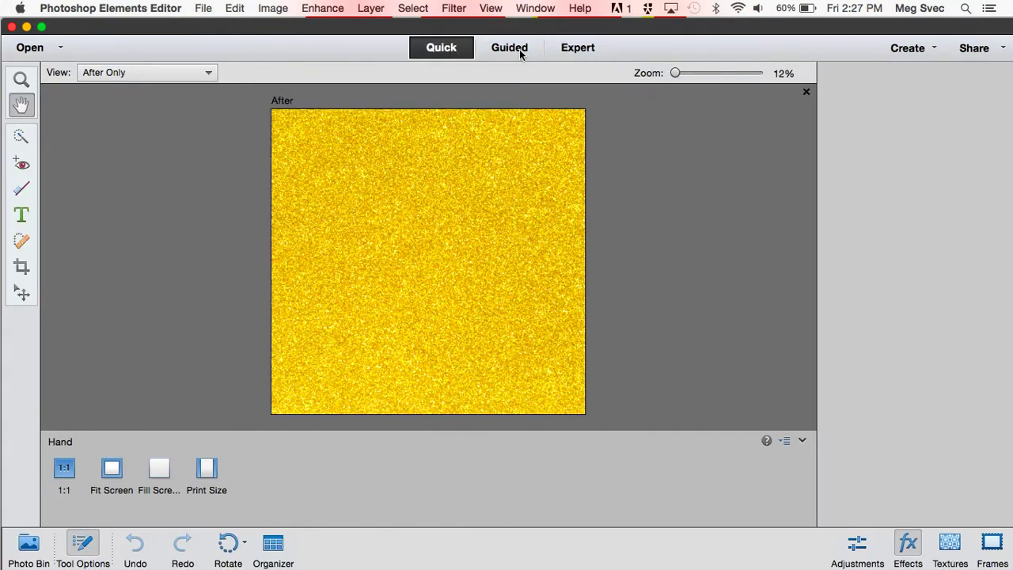
pyautogui.click(516, 53)
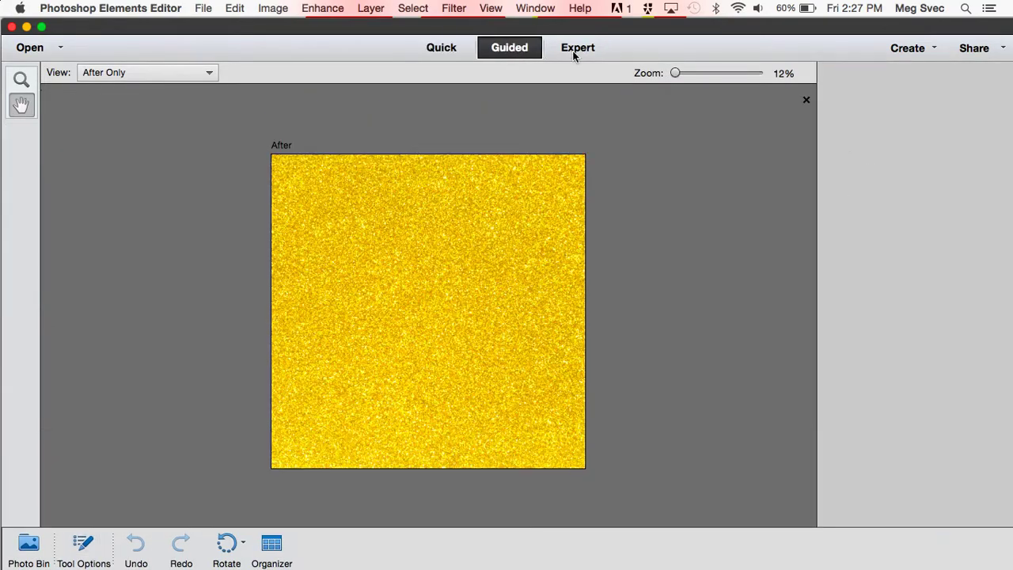
pyautogui.click(568, 53)
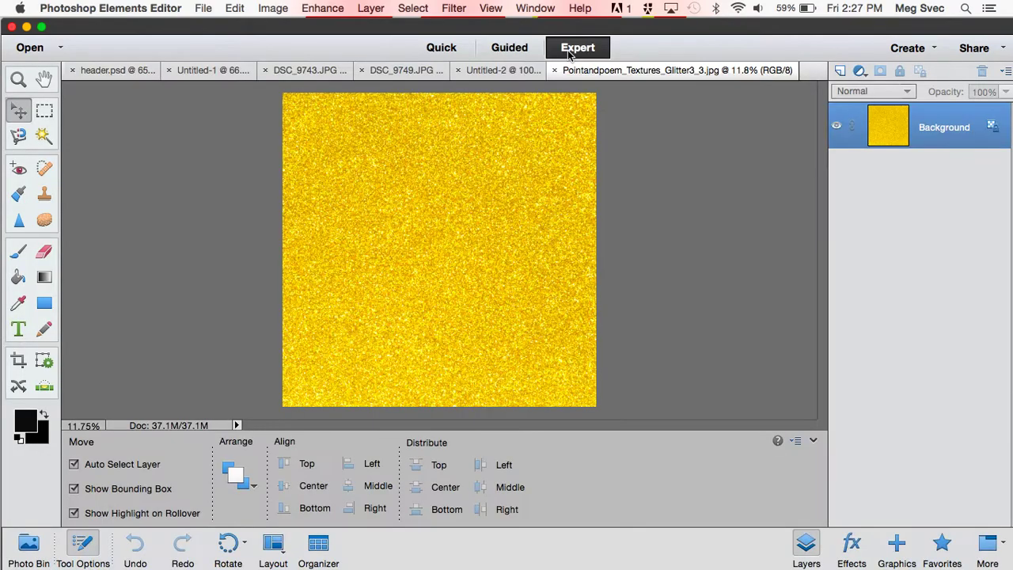
# Step: Create a transparent 1000 × 400 px blank file named 'my pattern-filled font'
pyautogui.click(208, 8)
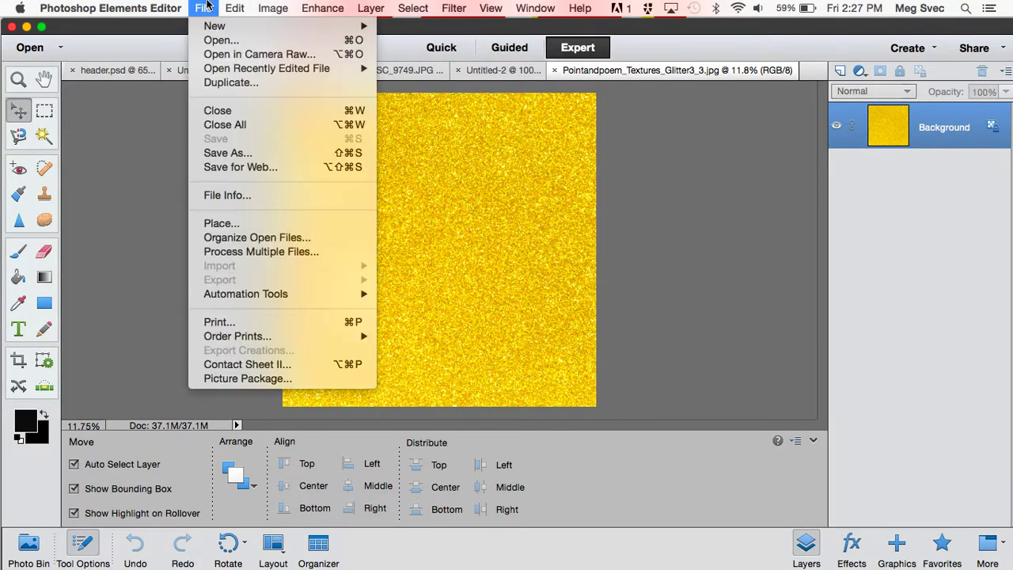
pyautogui.moveTo(210, 30)
pyautogui.click(419, 31)
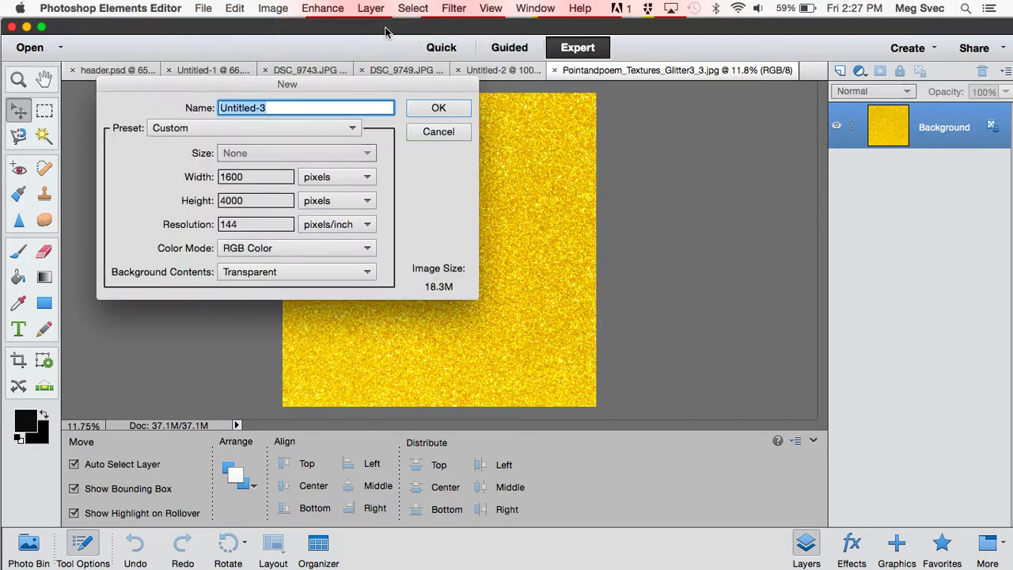
pyautogui.write('my pattern-filled font')
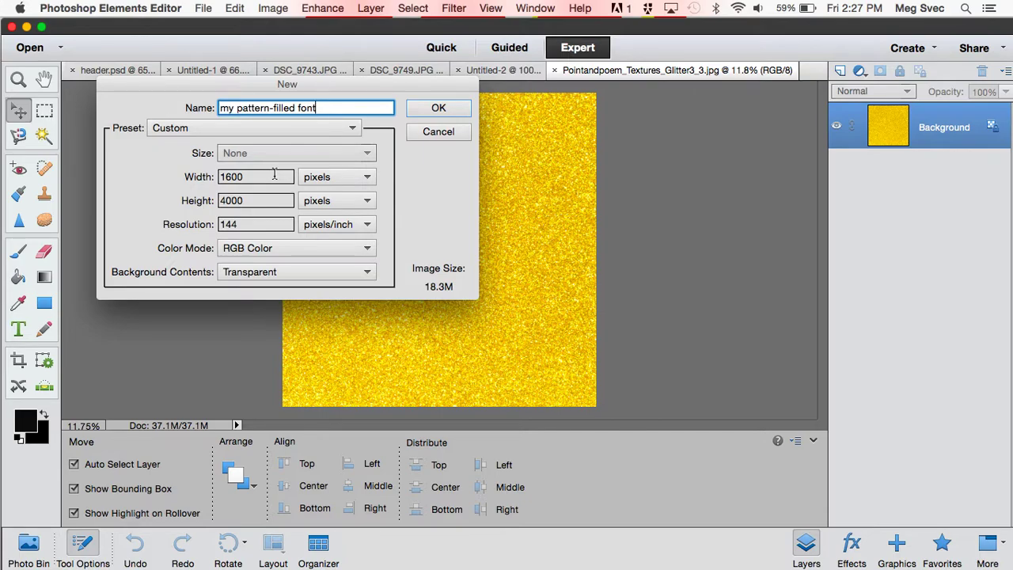
pyautogui.doubleClick(274, 175)
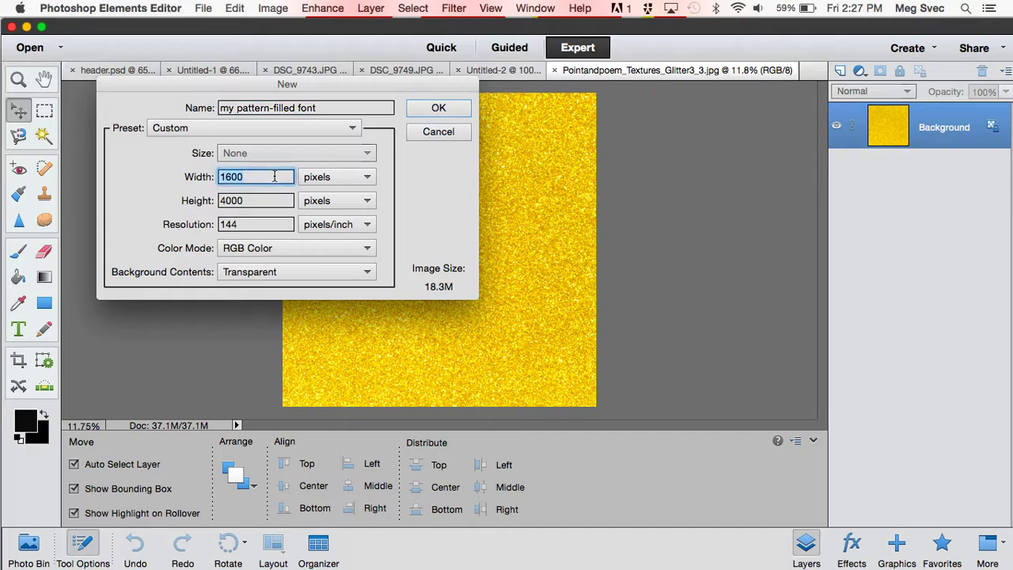
pyautogui.write('1000')
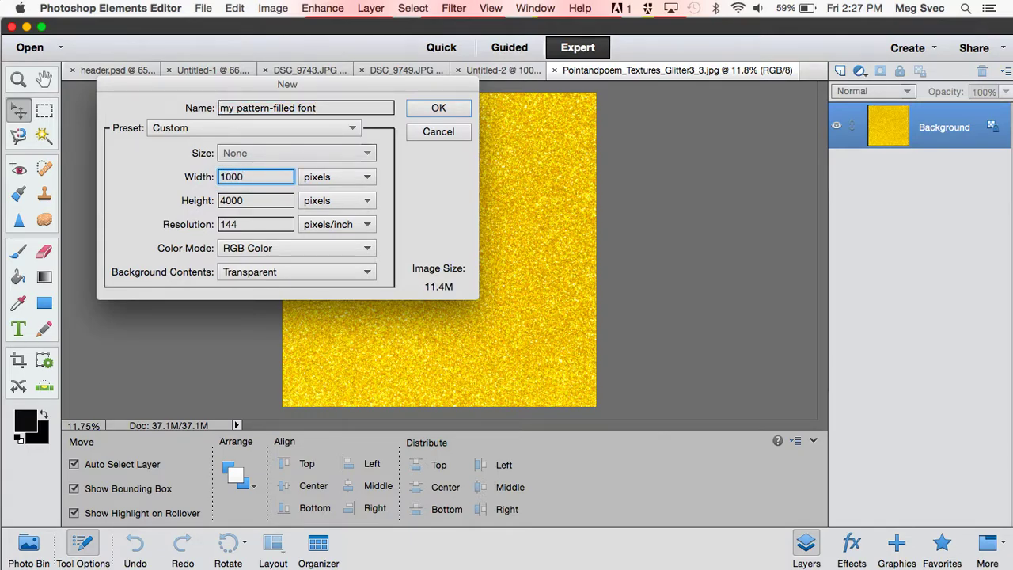
pyautogui.press('Tab')
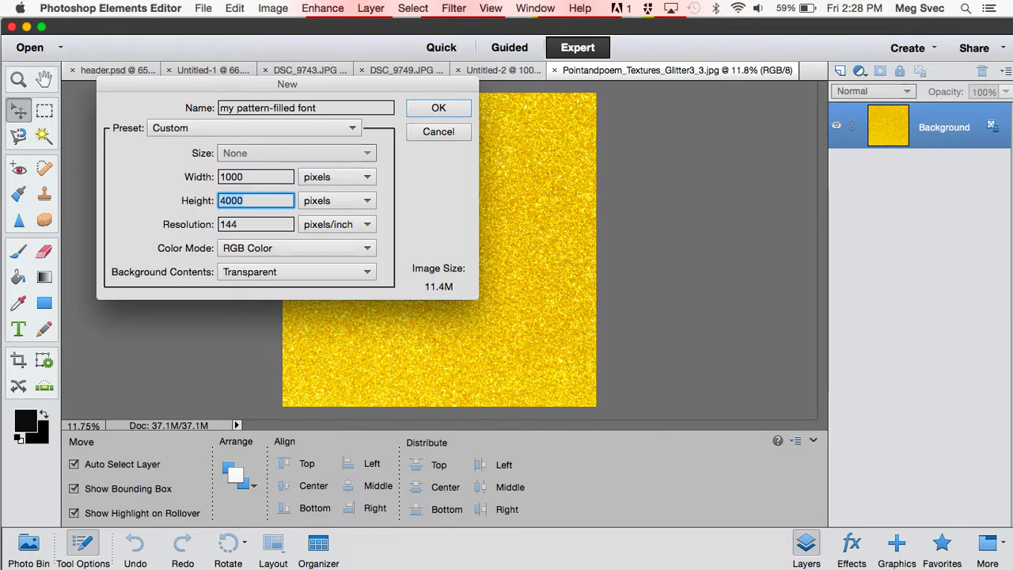
pyautogui.write('400')
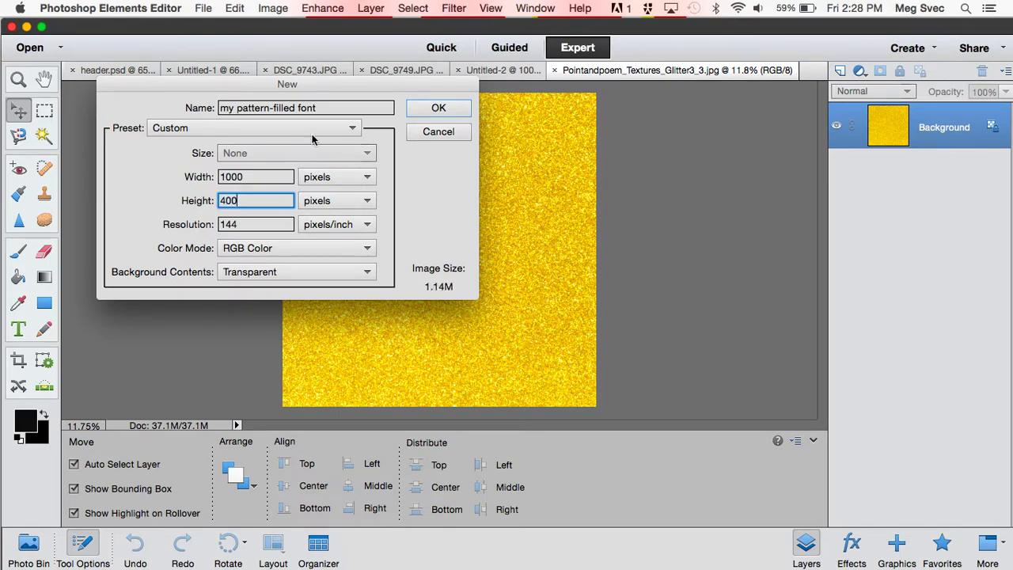
pyautogui.click(438, 108)
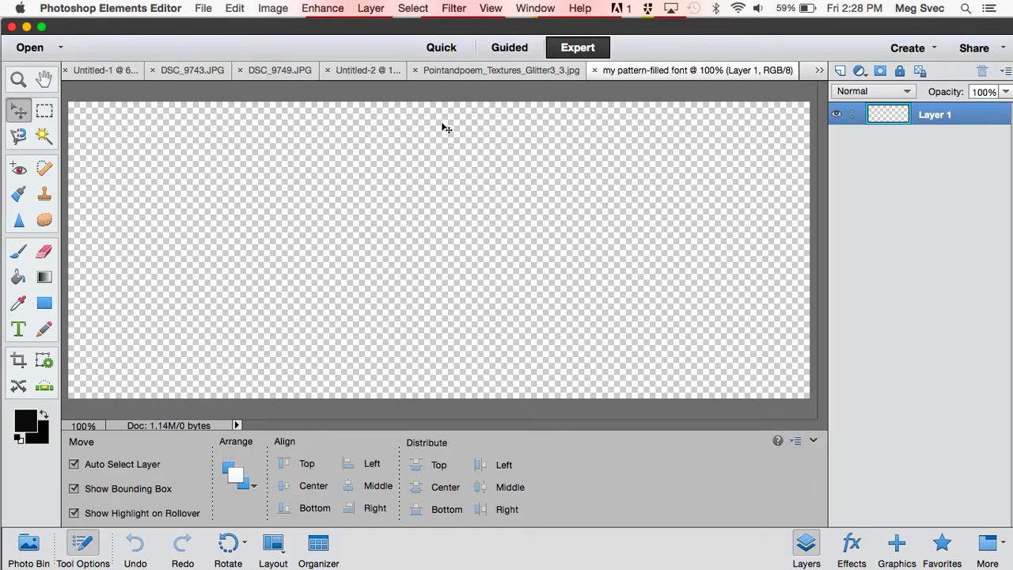
pyautogui.click(493, 71)
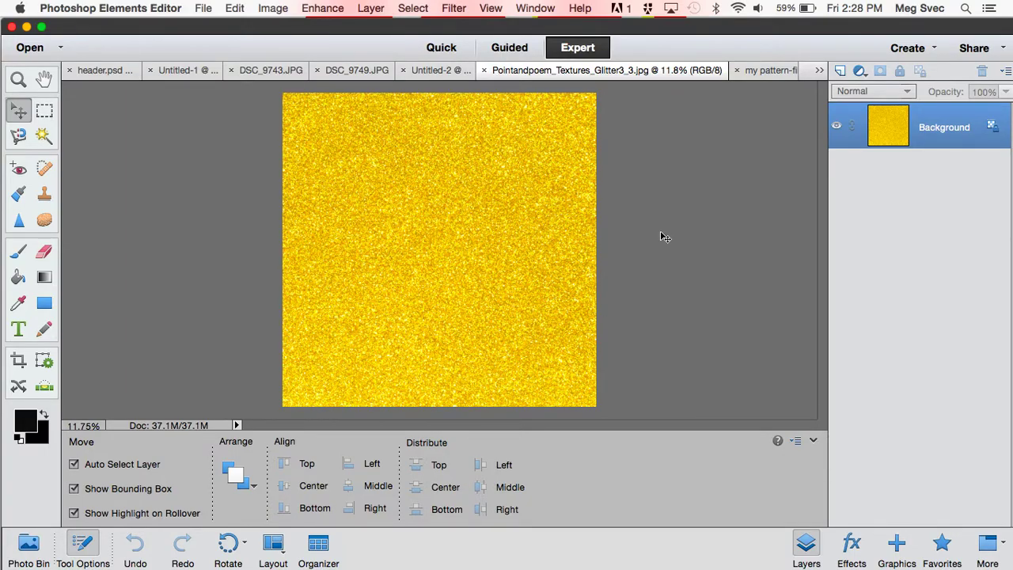
pyautogui.press('super+equal')
pyautogui.press('super+equal')
pyautogui.press('super+equal')
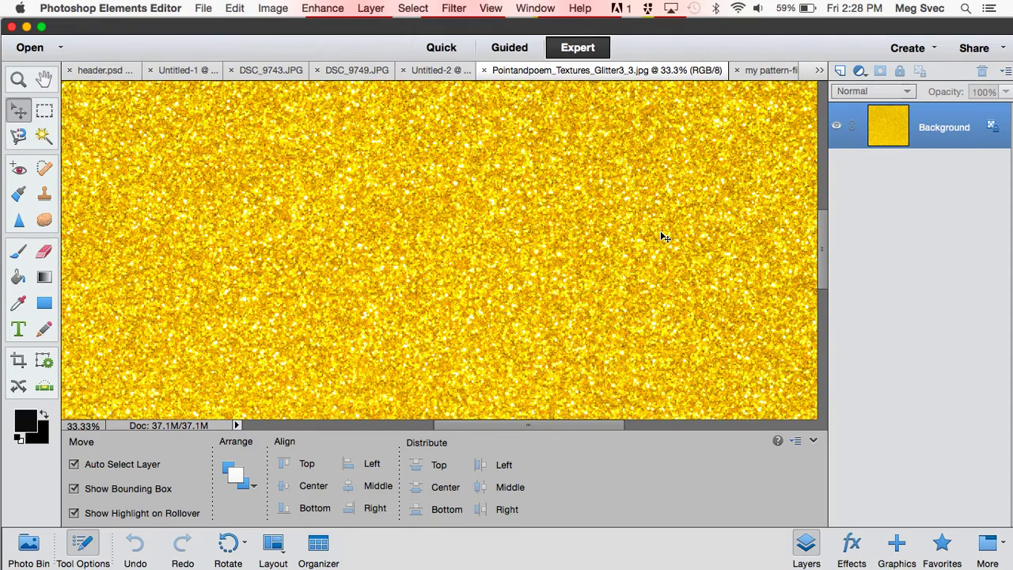
pyautogui.press('super+minus')
pyautogui.press('super+minus')
pyautogui.press('super+minus')
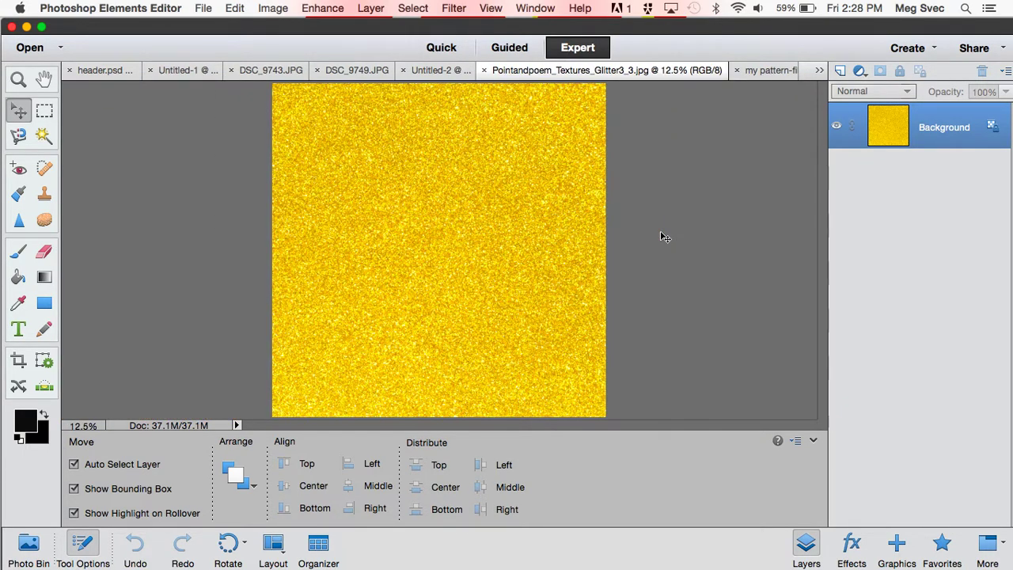
pyautogui.moveTo(600, 544)
pyautogui.click(760, 73)
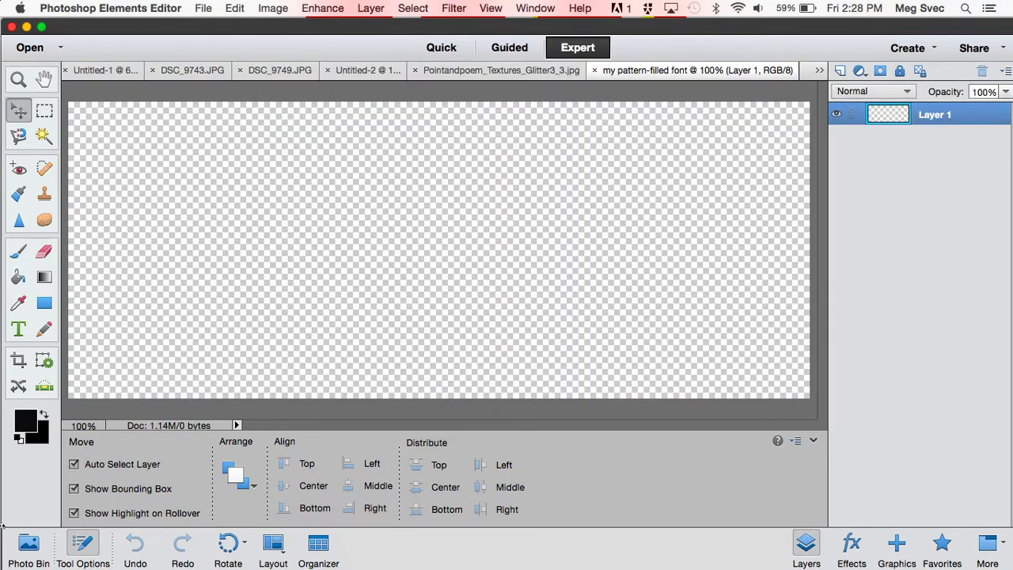
# Step: Place the yellow glitter texture from the Photo Bin against the canvas's left edge
pyautogui.click(26, 554)
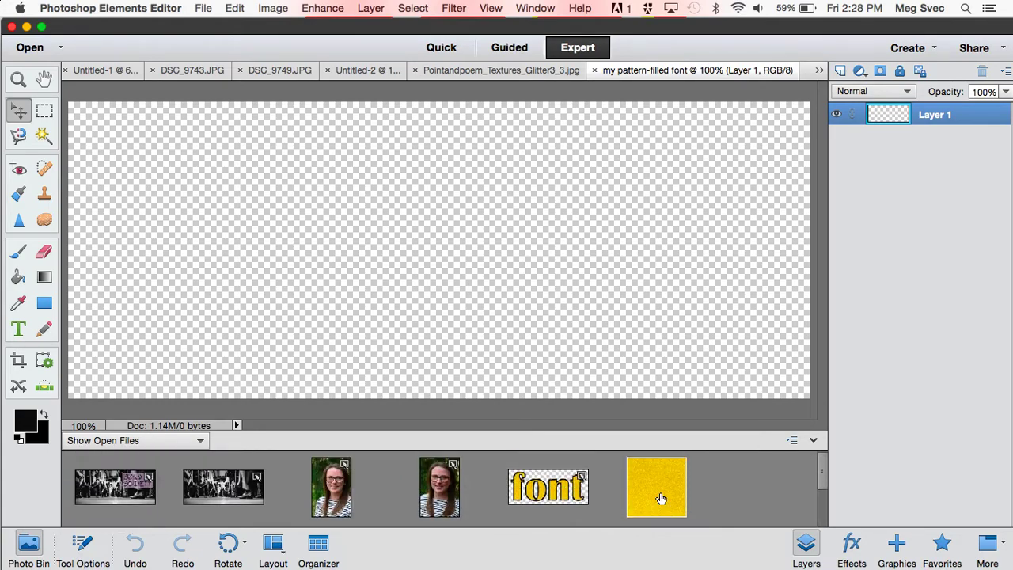
pyautogui.moveTo(661, 499); pyautogui.dragTo(198, 203)
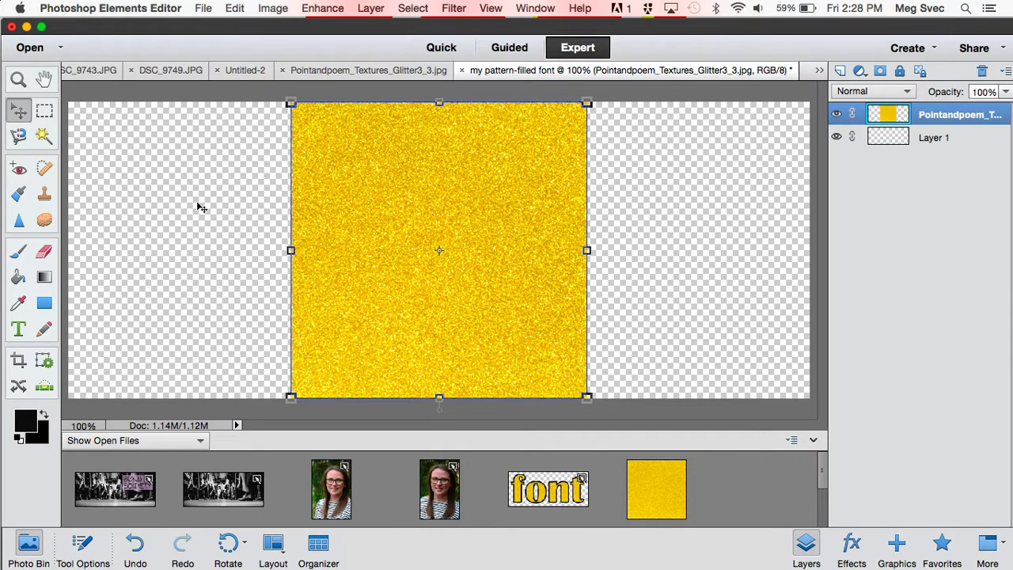
pyautogui.press('Return')
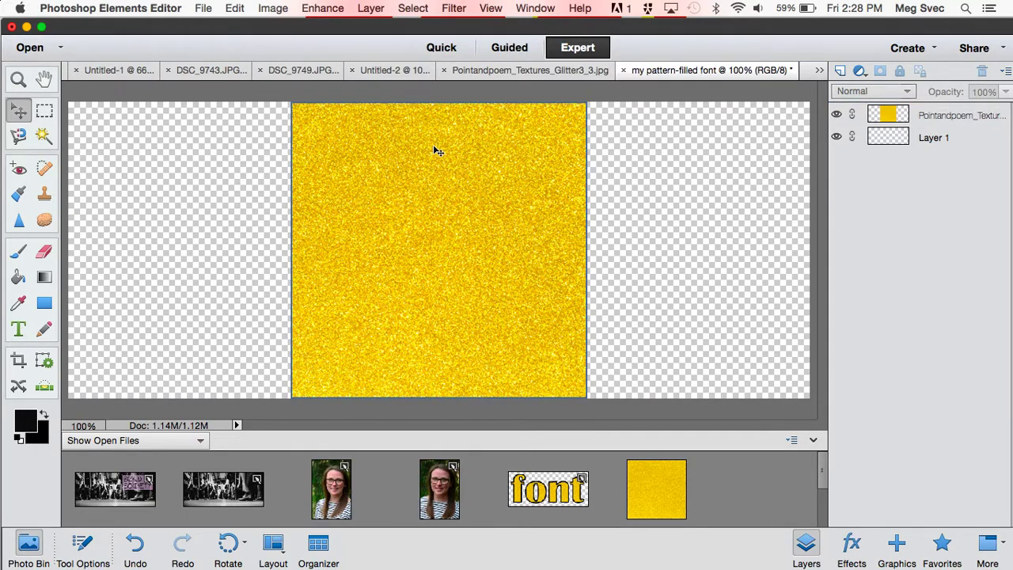
pyautogui.moveTo(435, 151); pyautogui.dragTo(211, 145)
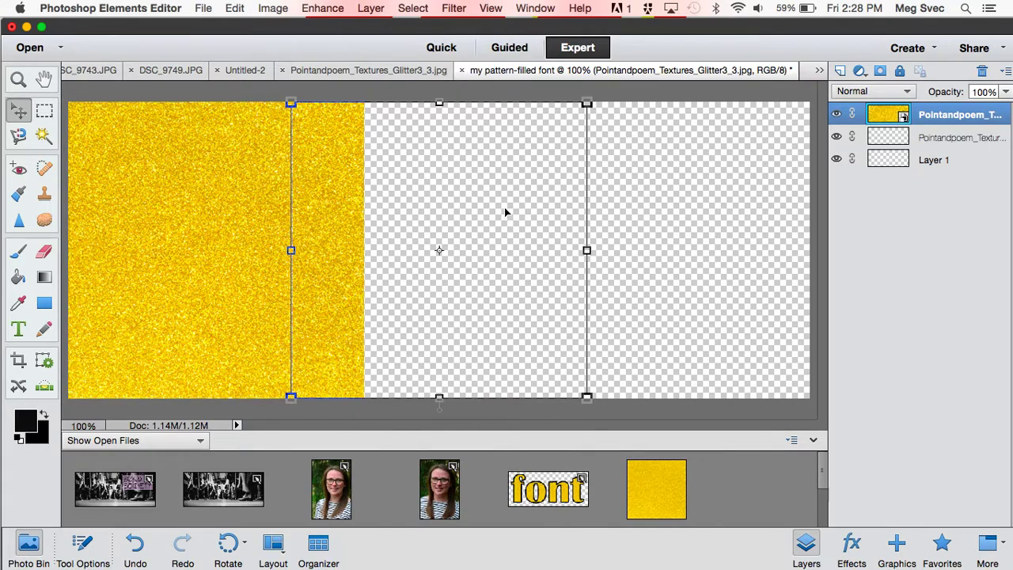
# Step: Tile duplicate glitter layers across the middle and right side of the canvas
pyautogui.moveTo(453, 208); pyautogui.dragTo(529, 209)
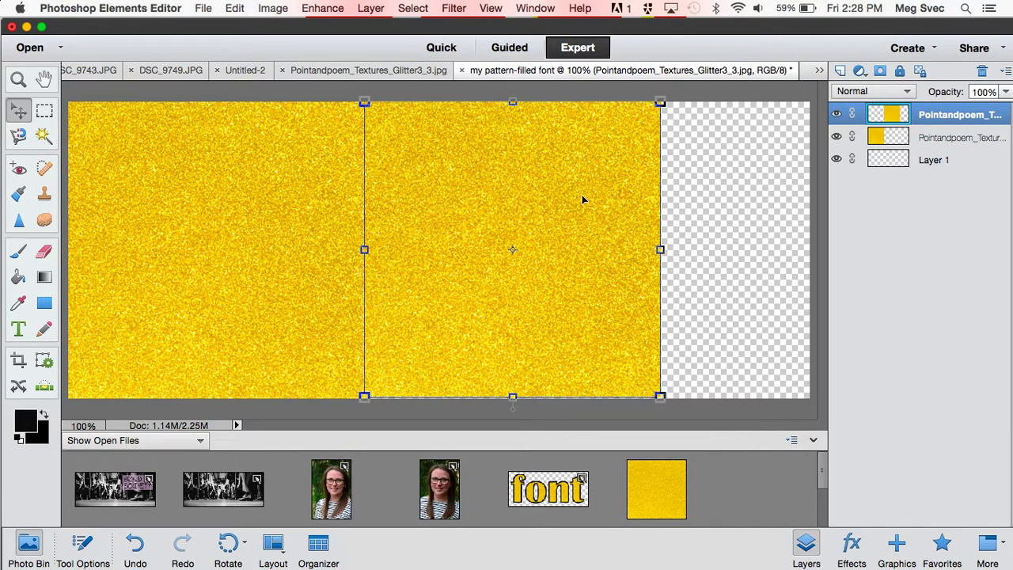
pyautogui.rightClick(941, 120)
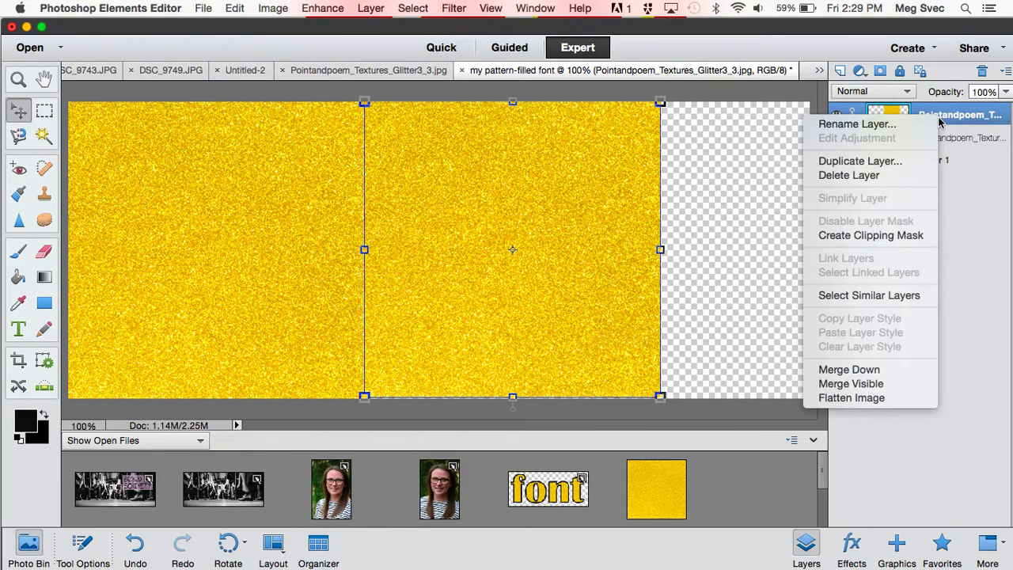
pyautogui.click(912, 166)
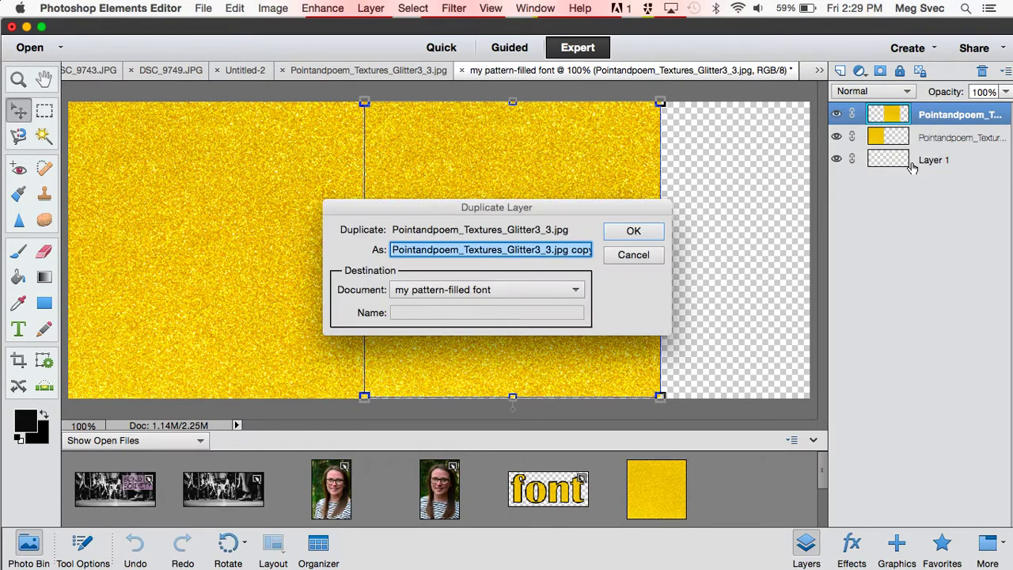
pyautogui.click(638, 231)
pyautogui.moveTo(585, 219); pyautogui.dragTo(719, 214)
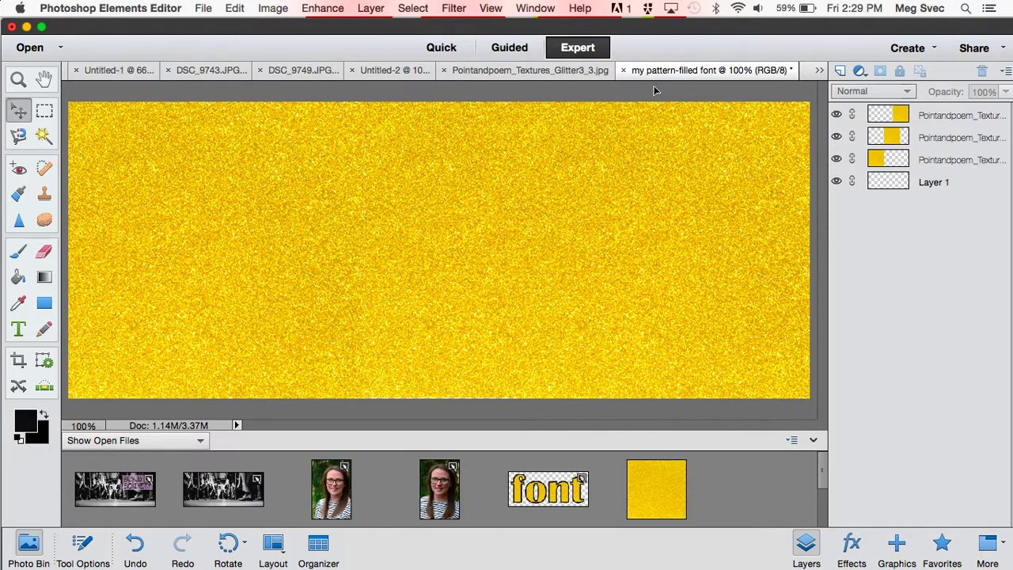
# Step: Type 'font' in black 150 pt Futura and move it to the canvas centre
pyautogui.click(20, 332)
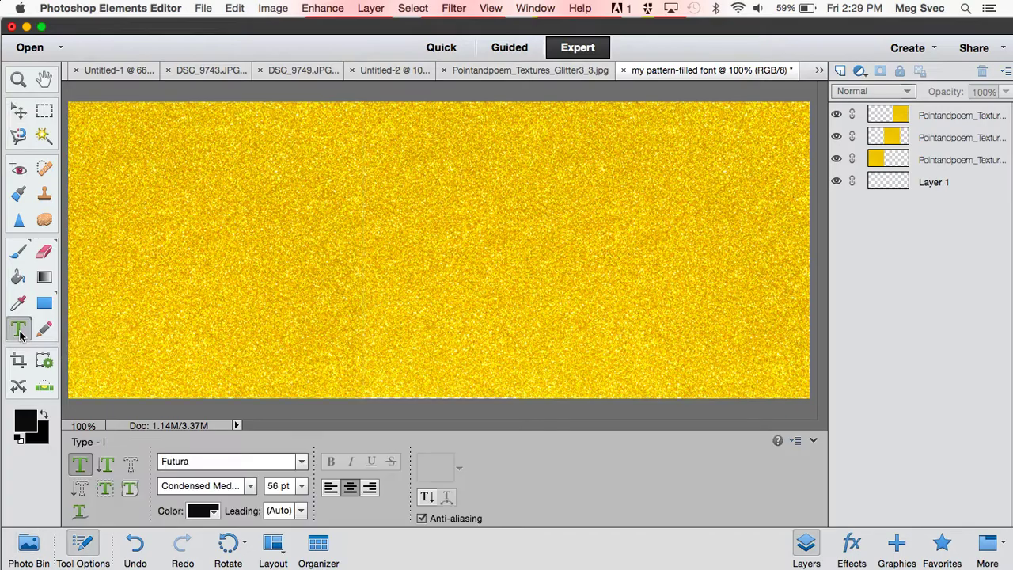
pyautogui.click(186, 223)
pyautogui.write('font')
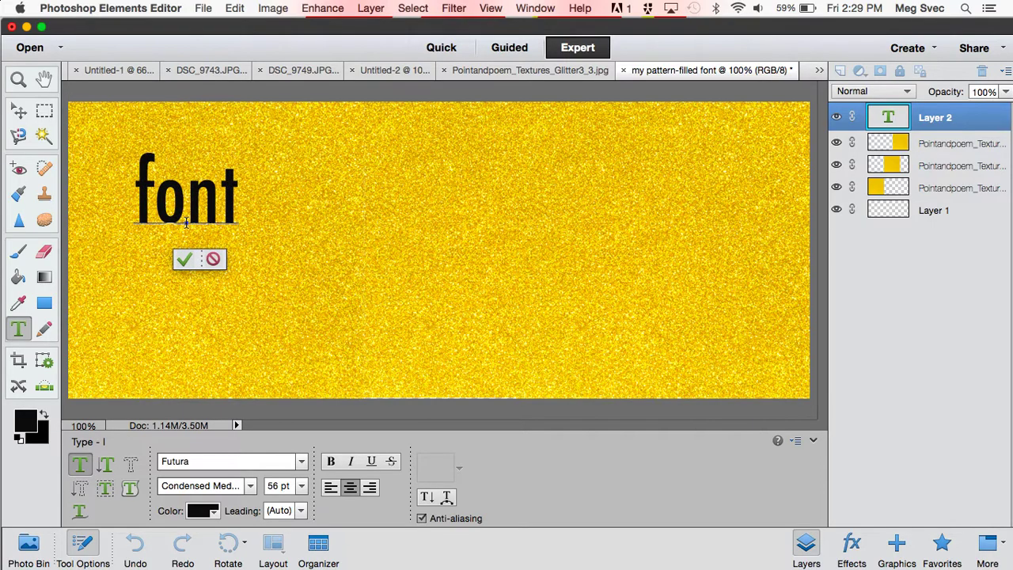
pyautogui.doubleClick(186, 223)
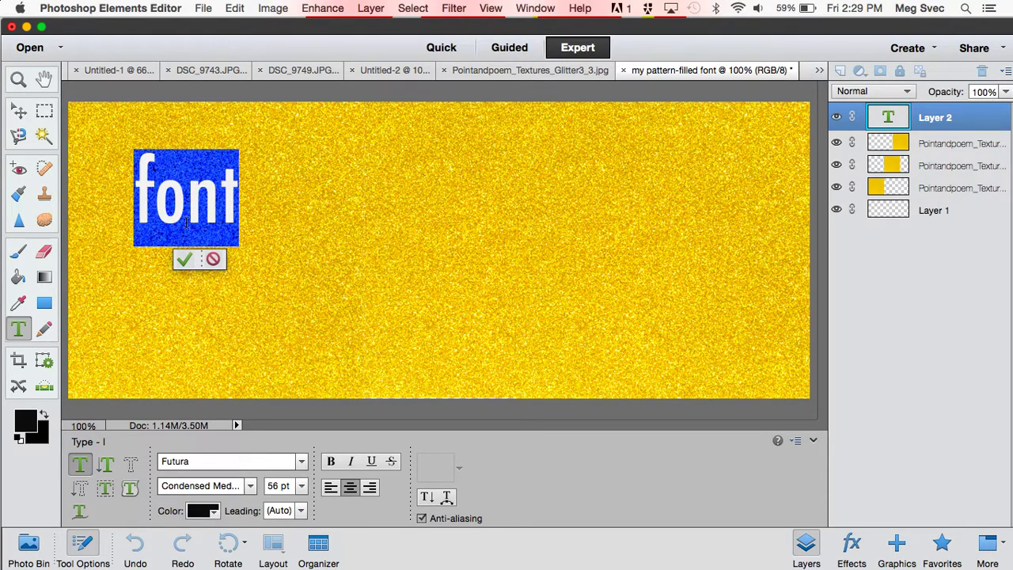
pyautogui.click(300, 488)
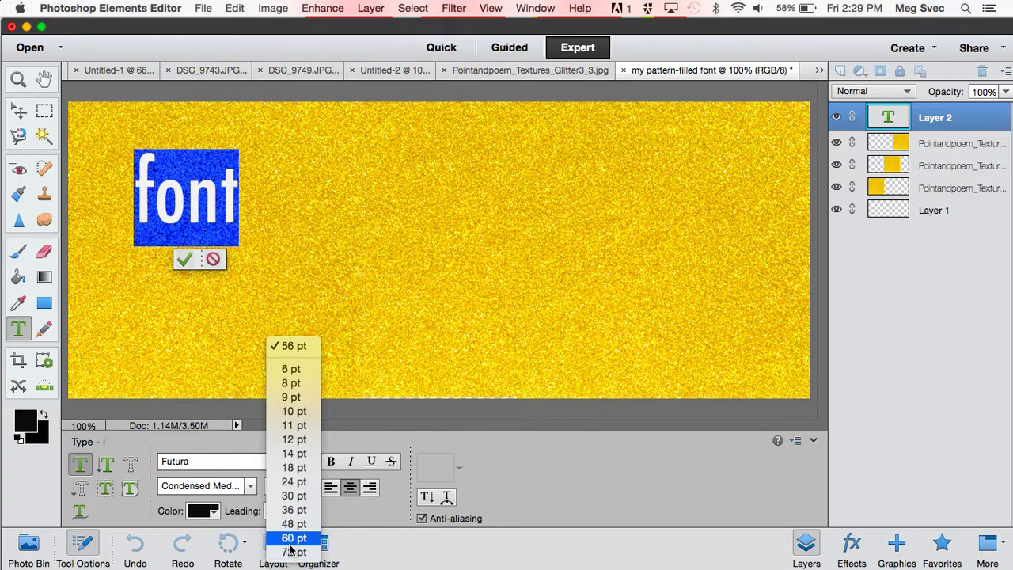
pyautogui.click(293, 551)
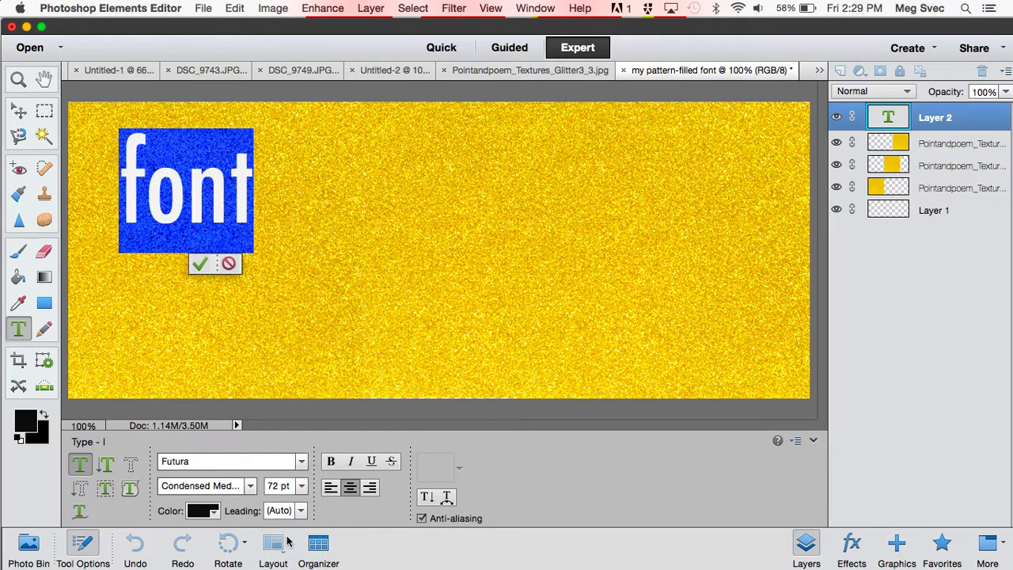
pyautogui.doubleClick(271, 486)
pyautogui.write('150 p')
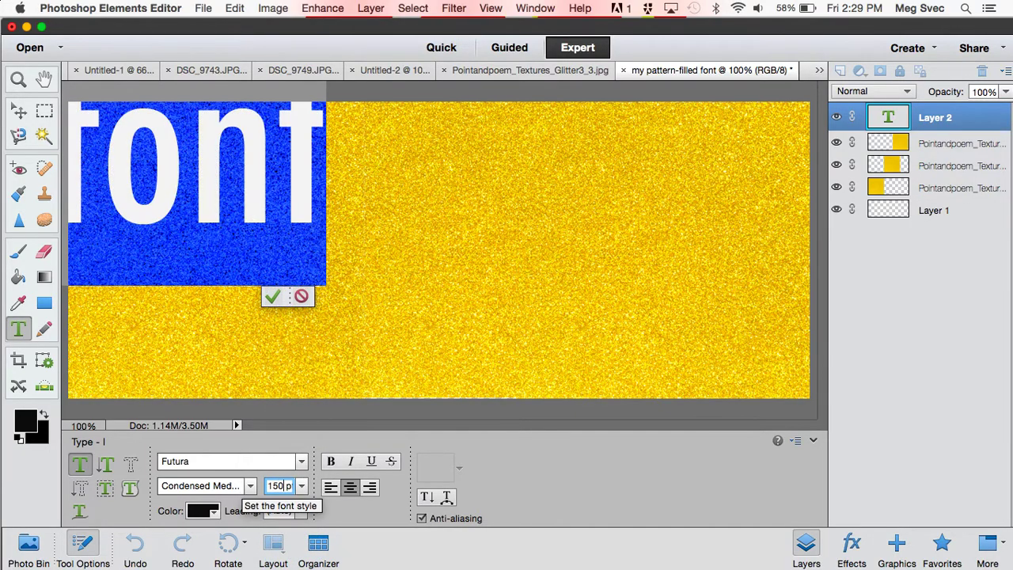
pyautogui.press('Return')
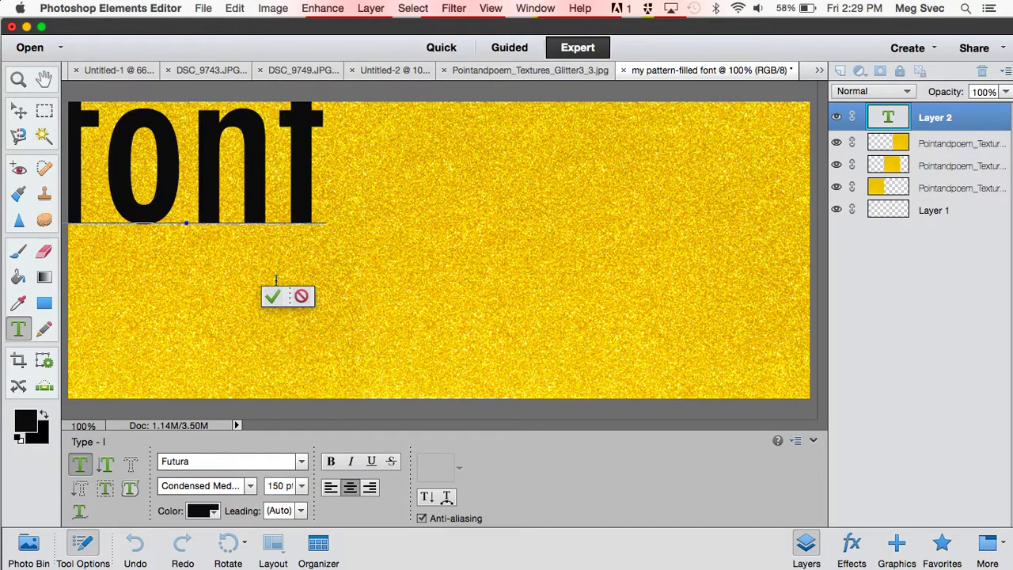
pyautogui.click(272, 296)
pyautogui.press('v')
pyautogui.moveTo(244, 171); pyautogui.dragTo(470, 287)
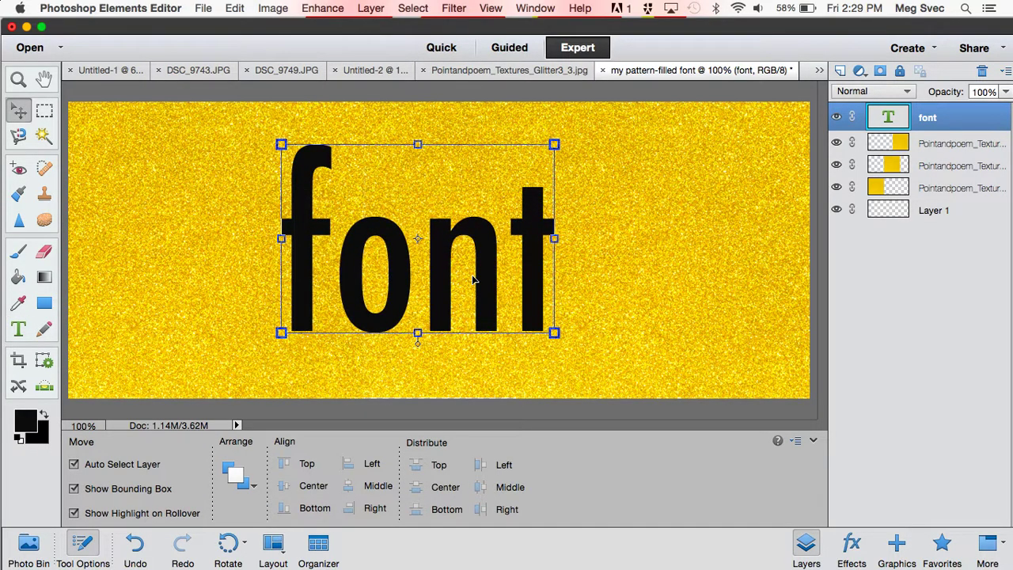
# Step: Select the three Pointandpoem glitter layers and merge them into one layer
pyautogui.click(462, 417)
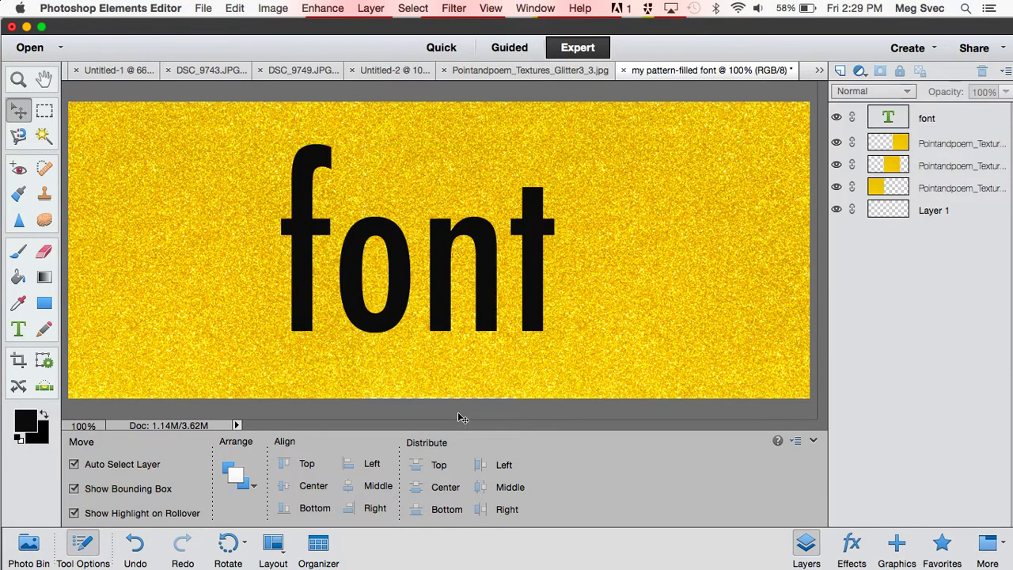
pyautogui.click(932, 144)
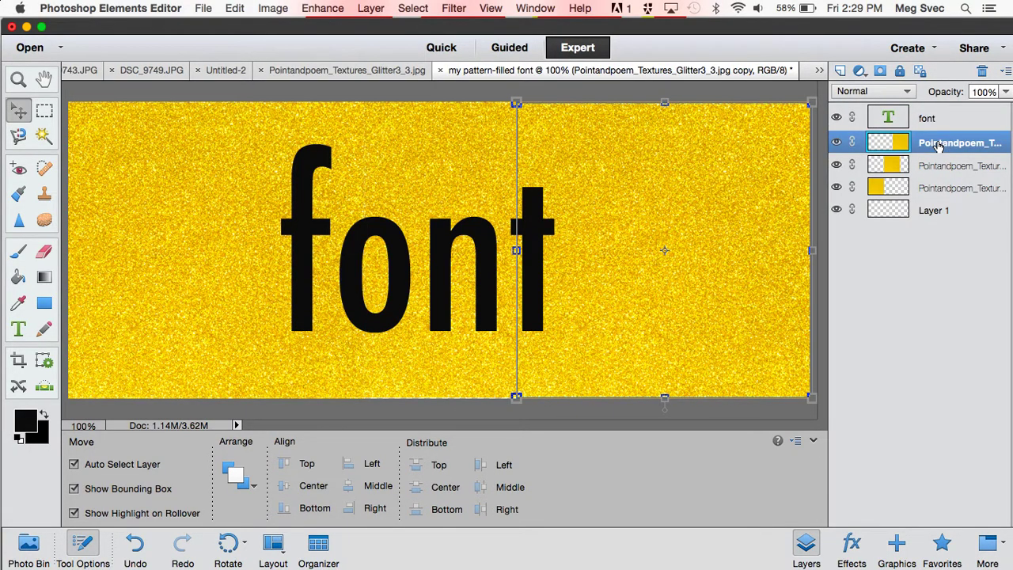
pyautogui.keyDown('shift'); pyautogui.click(931, 198); pyautogui.keyUp('shift')
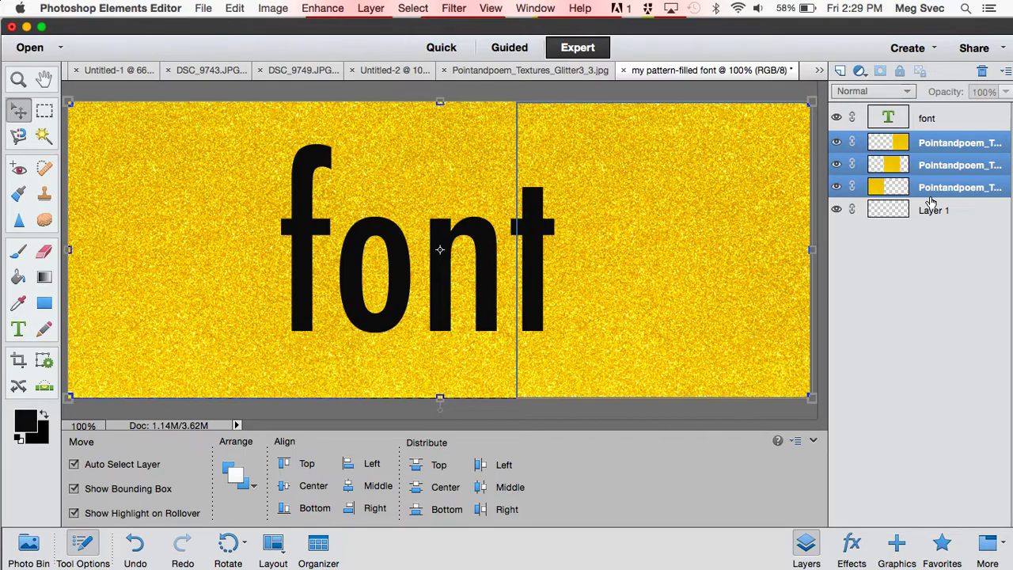
pyautogui.click(938, 152)
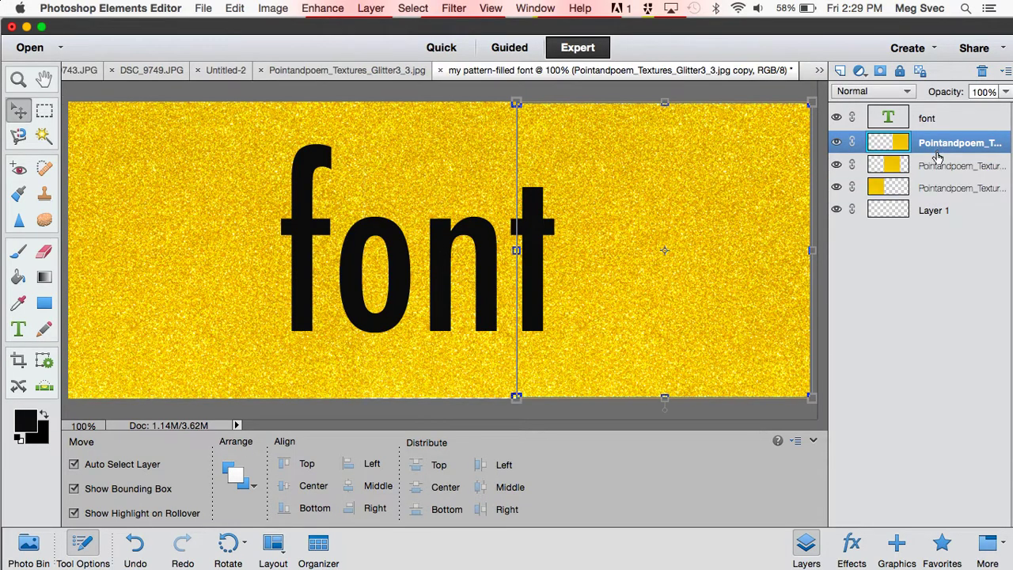
pyautogui.keyDown('shift'); pyautogui.click(931, 197); pyautogui.keyUp('shift')
pyautogui.rightClick(934, 174)
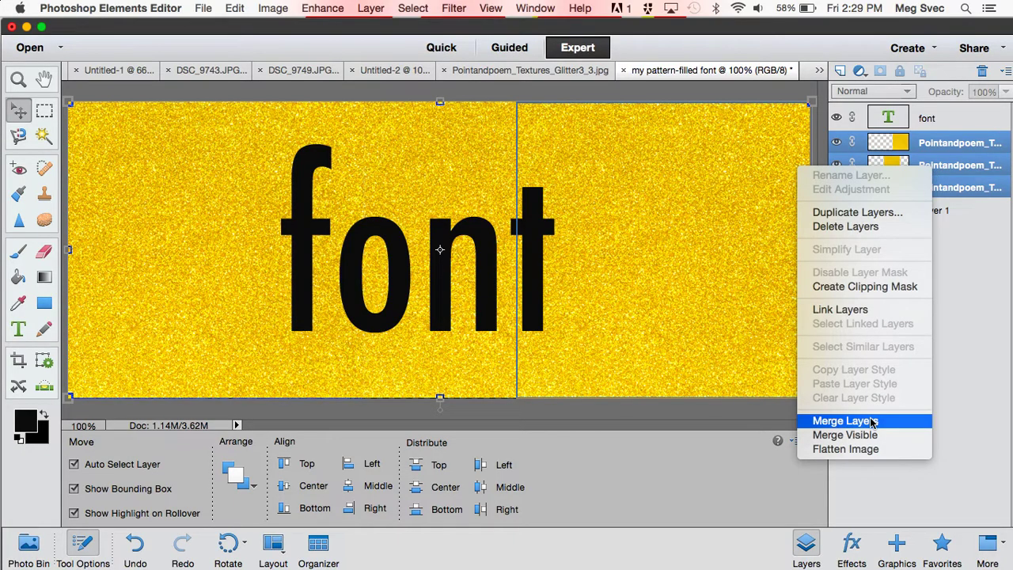
pyautogui.click(846, 420)
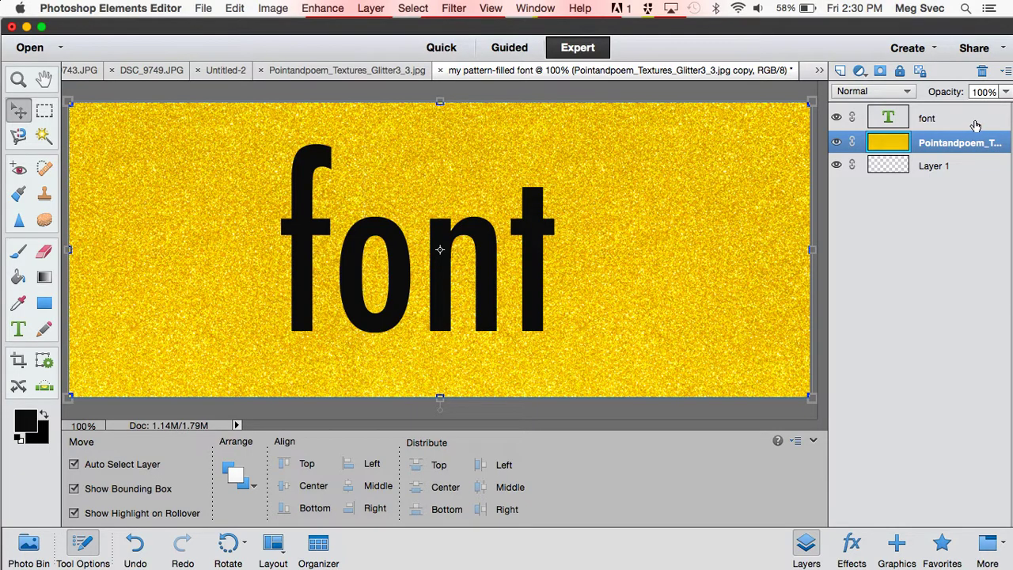
# Step: Simplify the 'font' text layer with Layer > Simplify Layer, then deselect
pyautogui.click(976, 126)
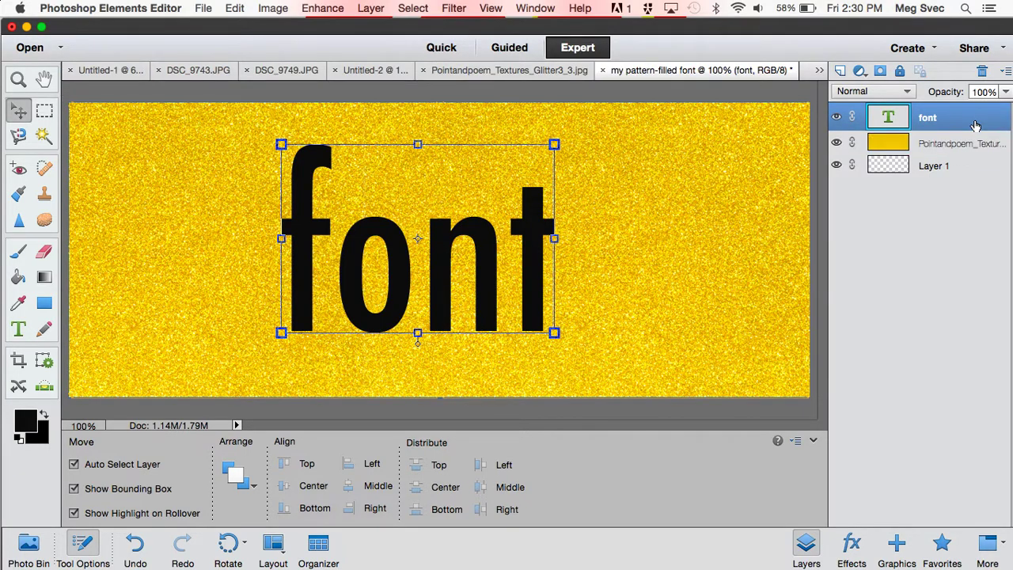
pyautogui.click(376, 9)
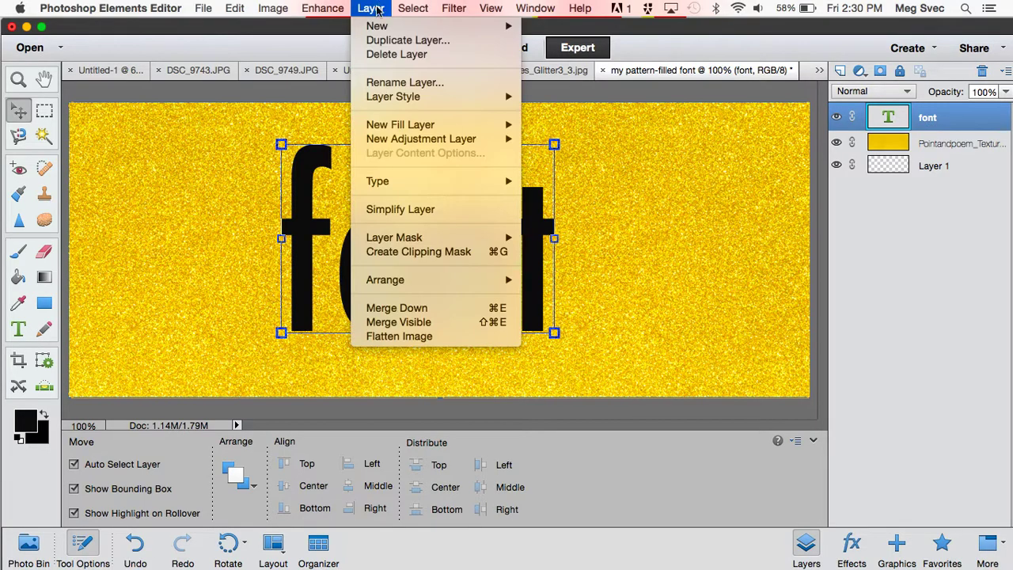
pyautogui.click(385, 210)
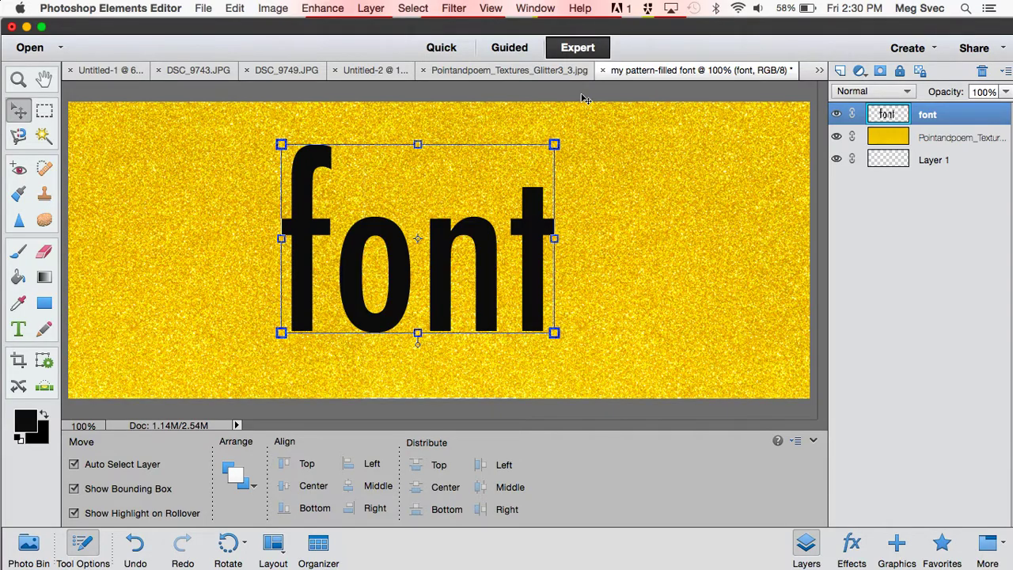
pyautogui.click(582, 98)
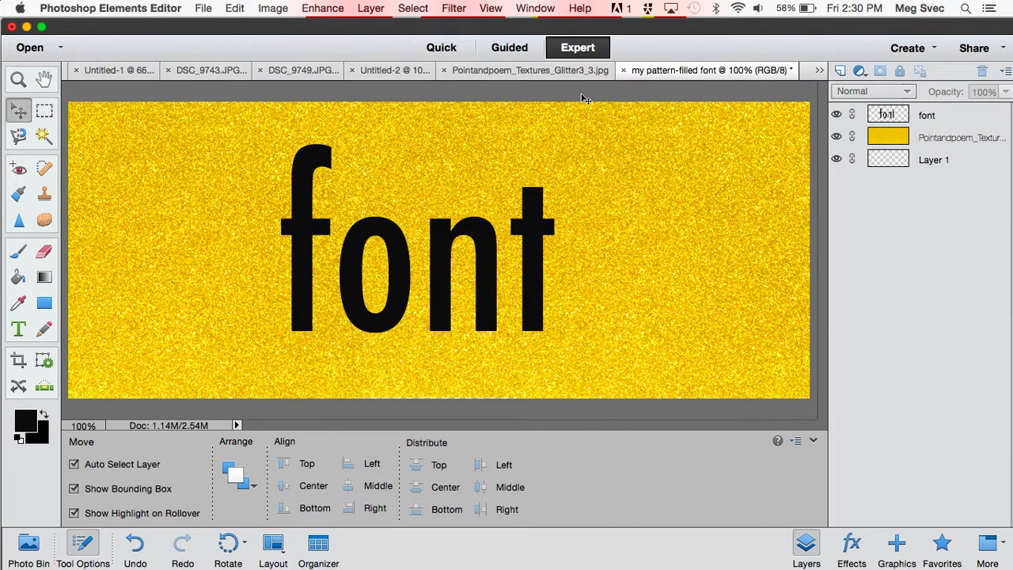
# Step: Magic Wand-select the letters f and o on the font layer
pyautogui.click(44, 136)
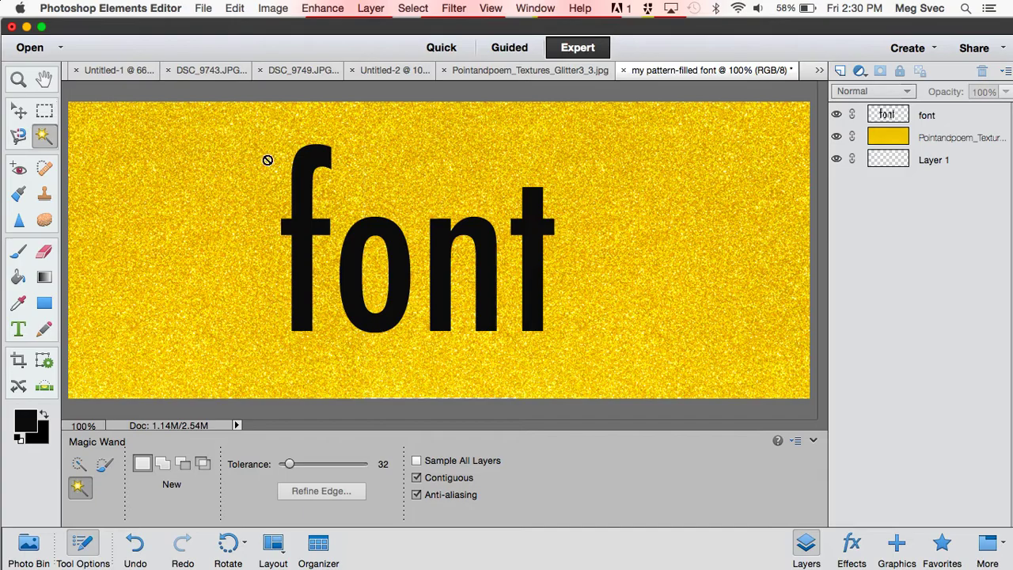
pyautogui.click(943, 124)
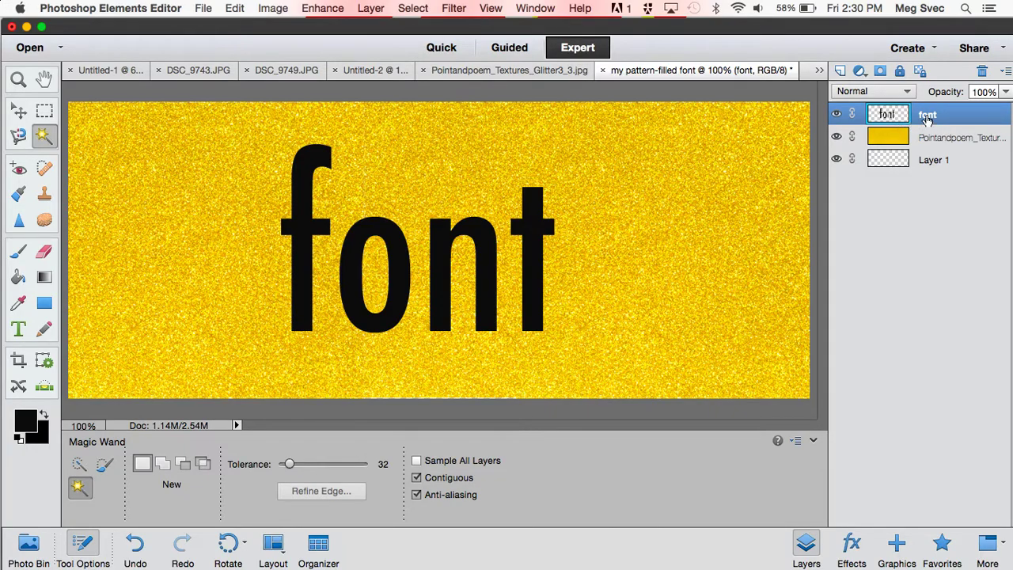
pyautogui.click(300, 184)
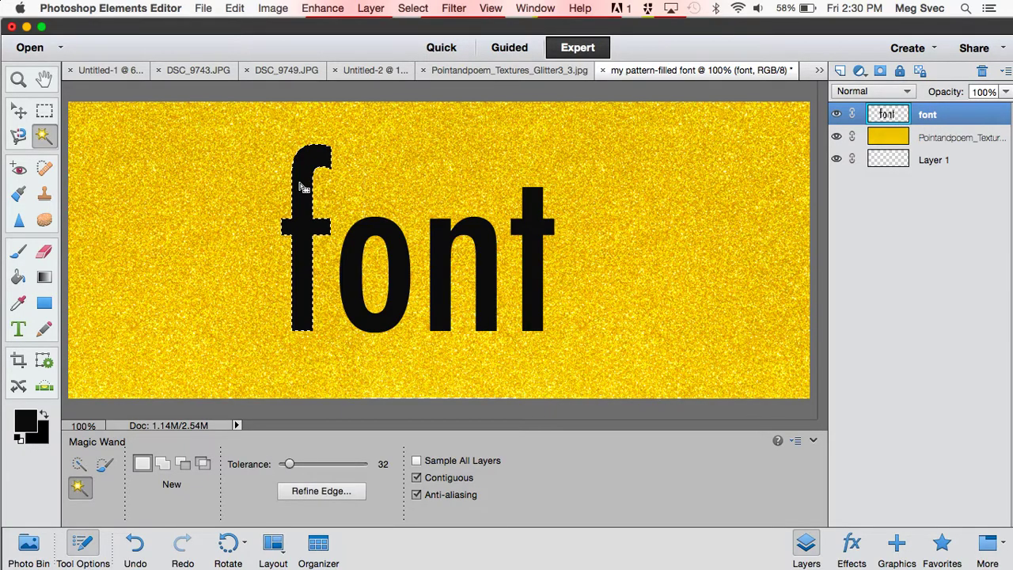
pyautogui.rightClick(354, 254)
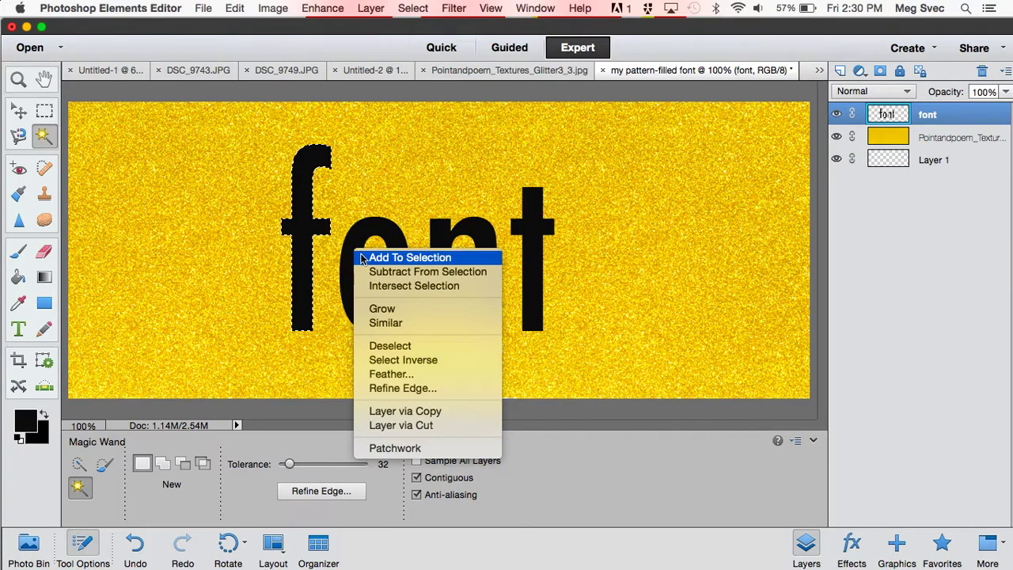
pyautogui.click(362, 257)
pyautogui.click(362, 255)
# Step: Add the n and t to the selection, then invert it to everything outside the letters
pyautogui.rightClick(441, 252)
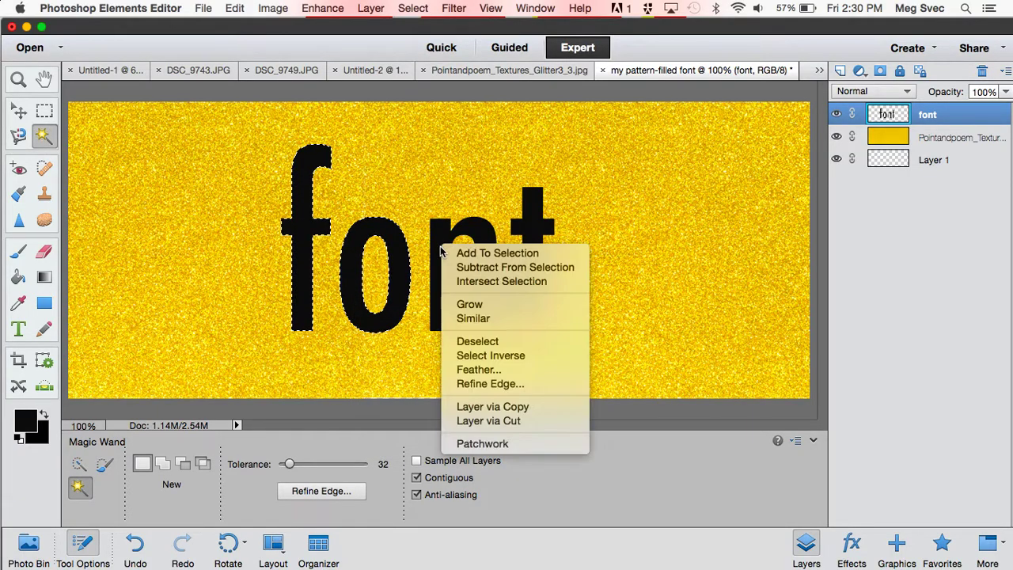
pyautogui.click(460, 253)
pyautogui.click(452, 253)
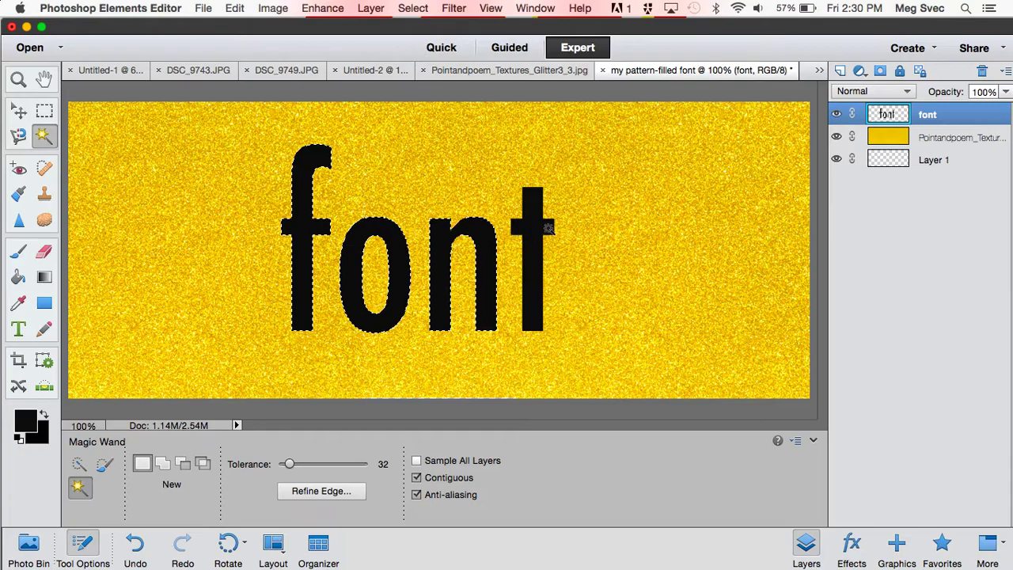
pyautogui.rightClick(530, 225)
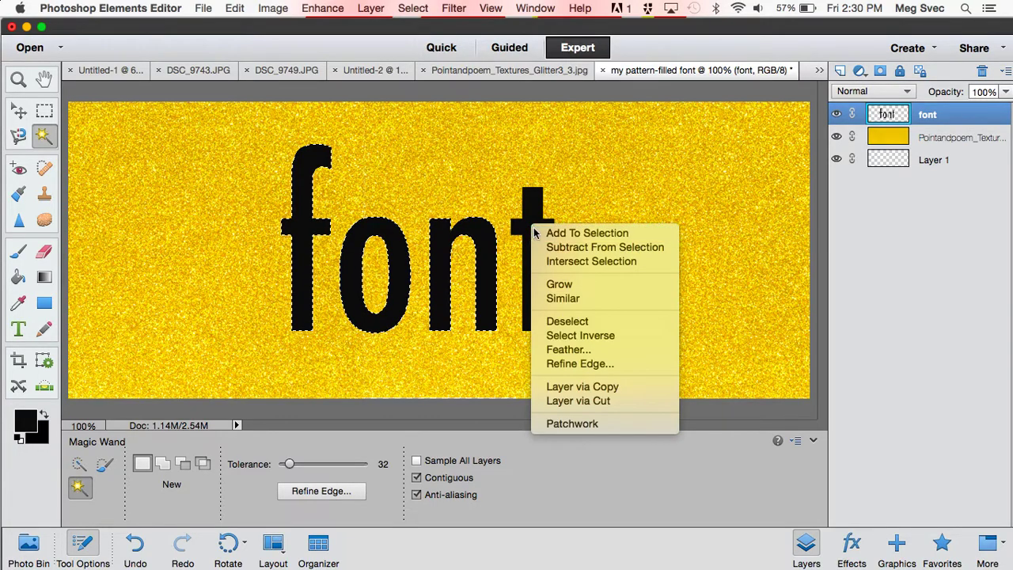
pyautogui.click(535, 229)
pyautogui.click(535, 231)
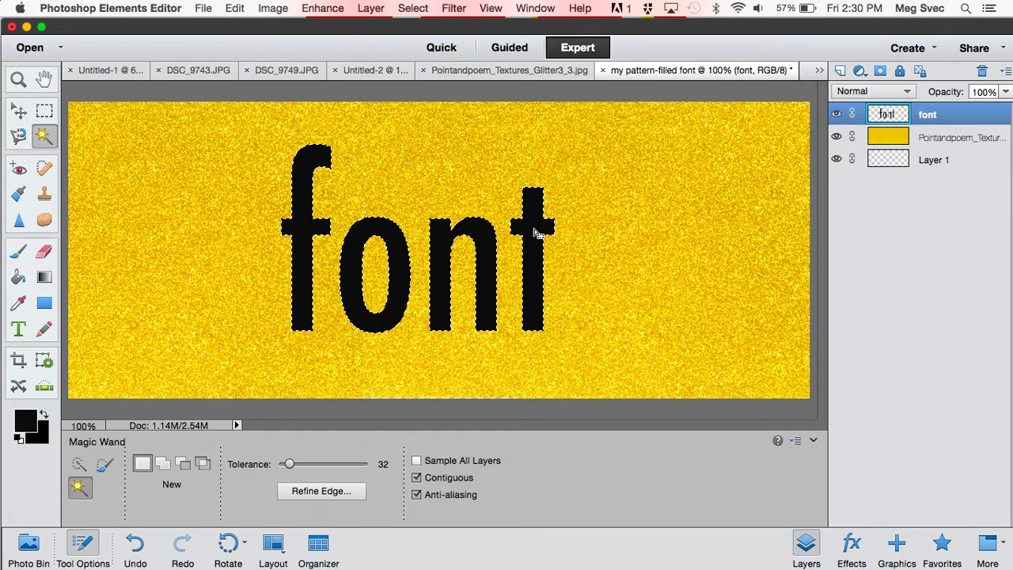
pyautogui.rightClick(582, 218)
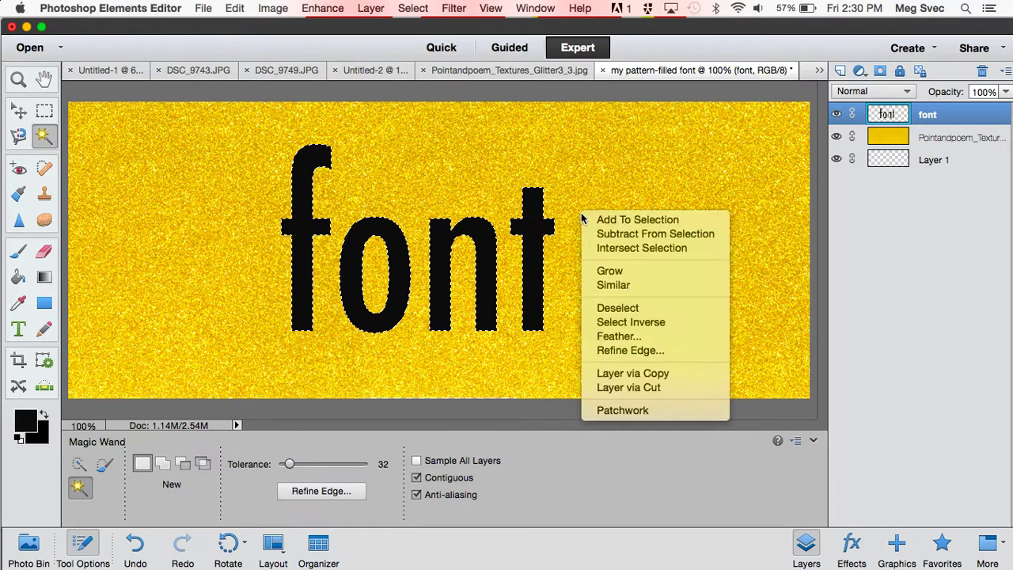
pyautogui.click(630, 322)
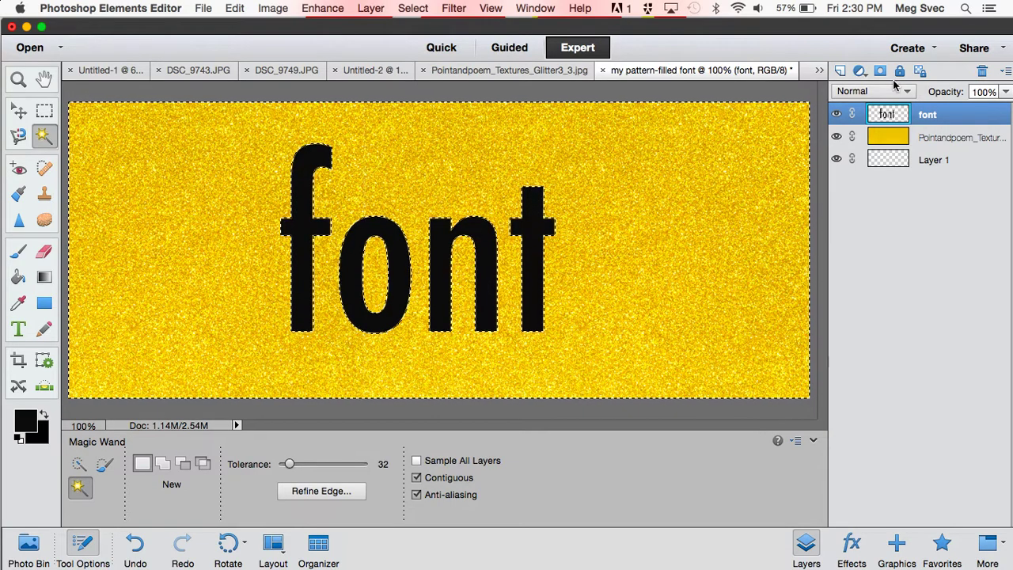
# Step: Clear the glitter outside the letters and toggle the font layer to check the result
pyautogui.click(939, 139)
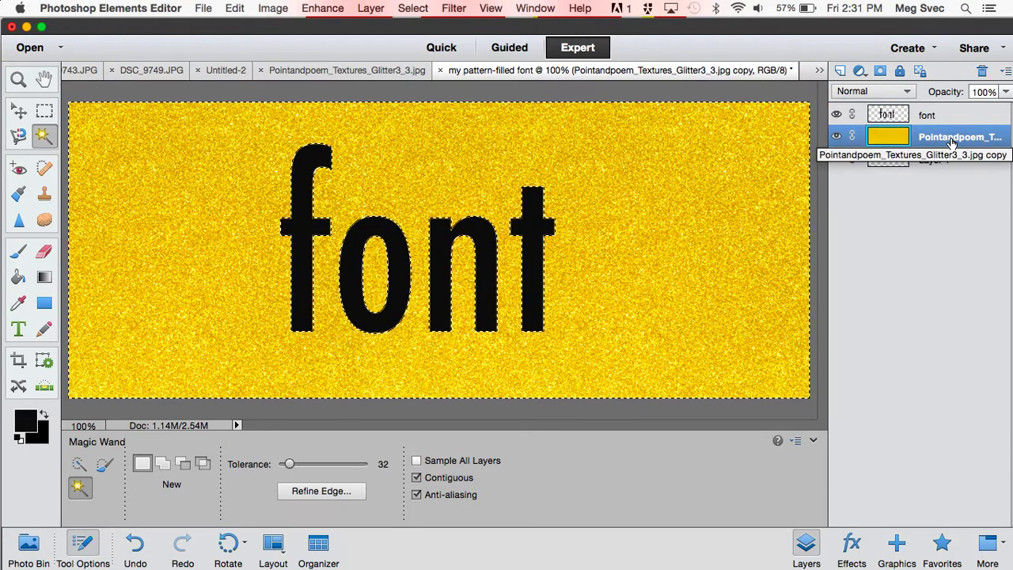
pyautogui.press('Delete')
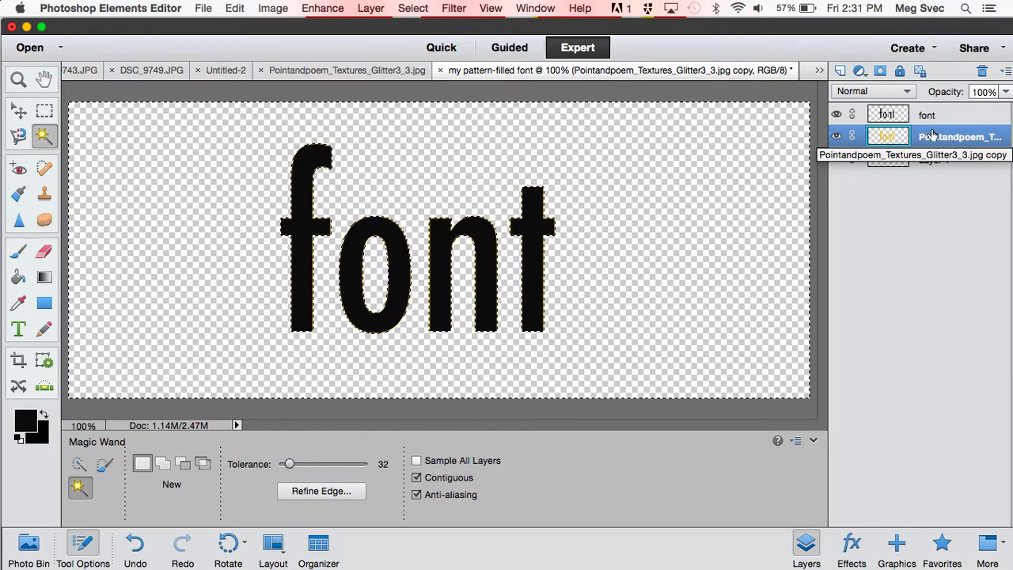
pyautogui.click(940, 118)
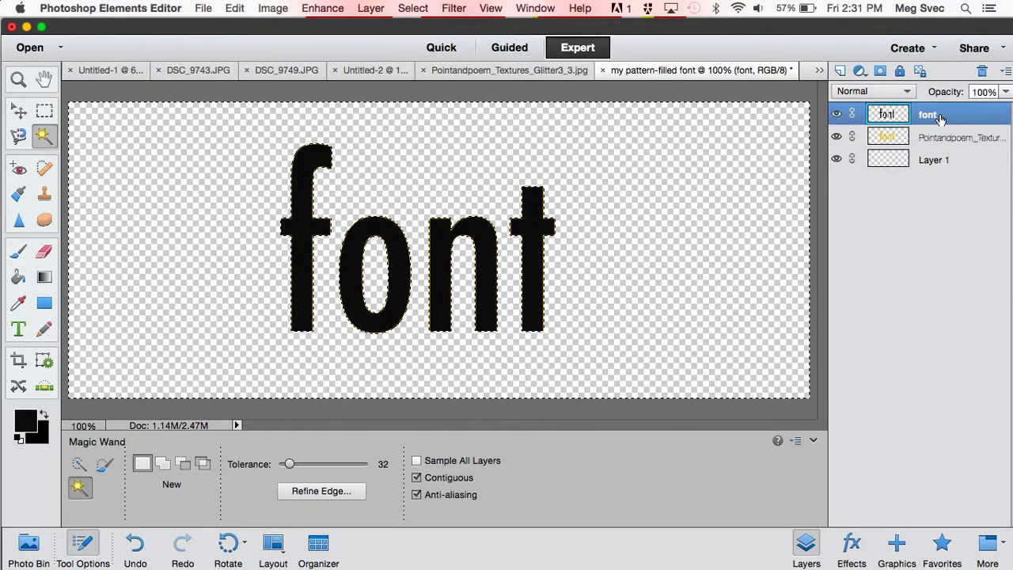
pyautogui.click(837, 117)
pyautogui.click(838, 117)
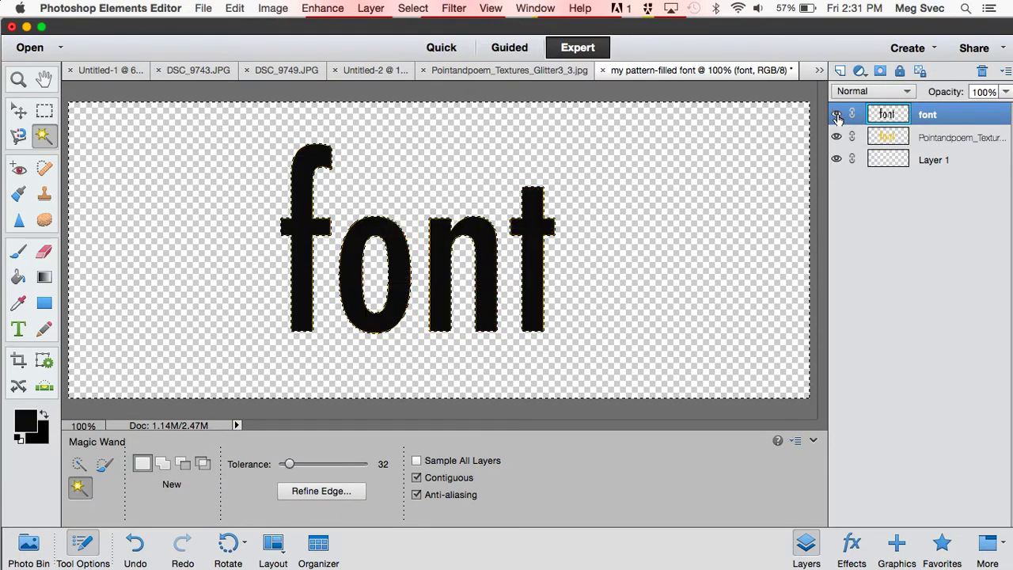
# Step: Delete the black 'font' text layer
pyautogui.doubleClick(947, 117)
pyautogui.click(616, 275)
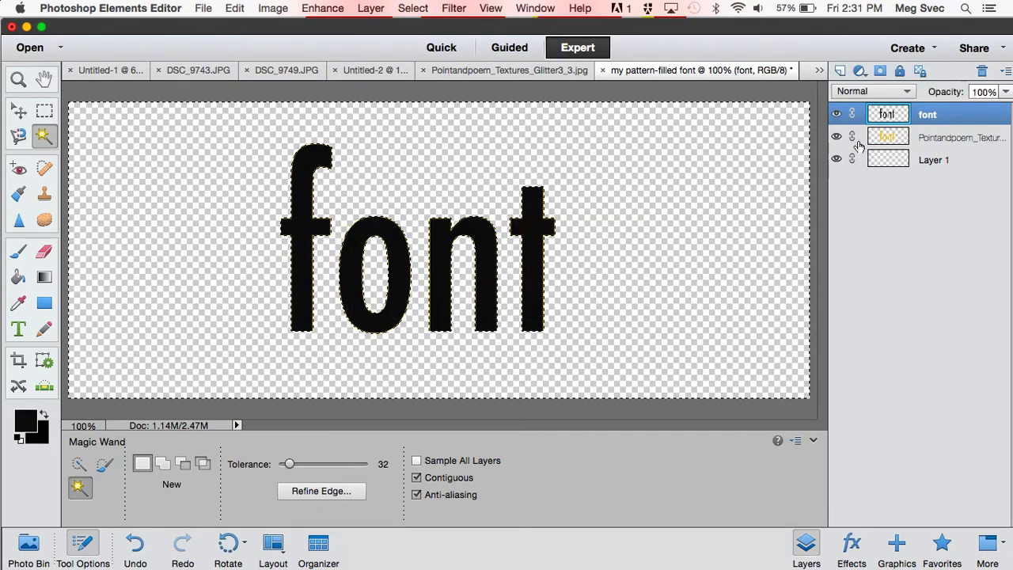
pyautogui.rightClick(937, 117)
pyautogui.click(915, 170)
pyautogui.click(618, 224)
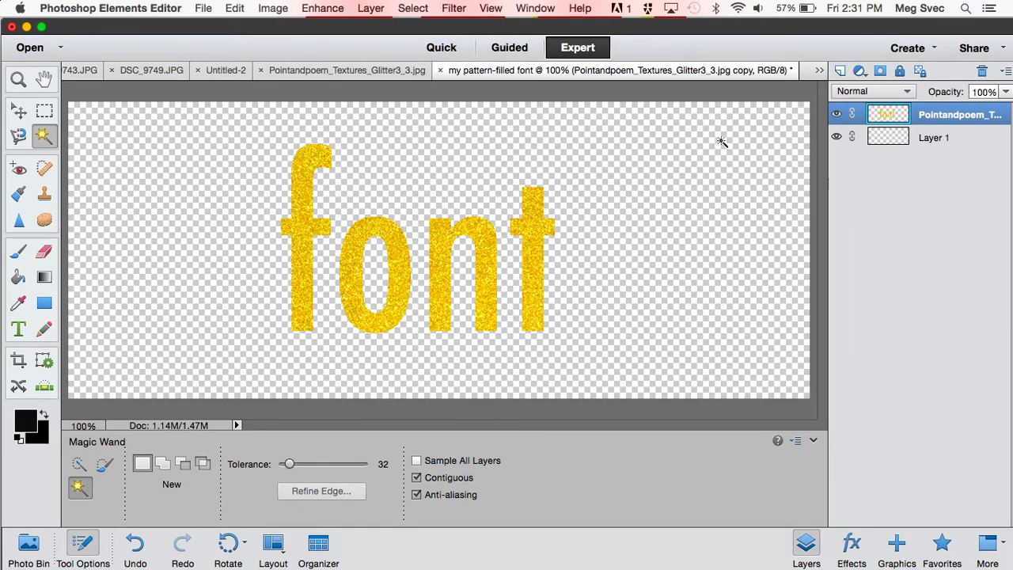
# Step: Draw a rectangular marquee tightly around 'font' and crop the image to it
pyautogui.click(44, 111)
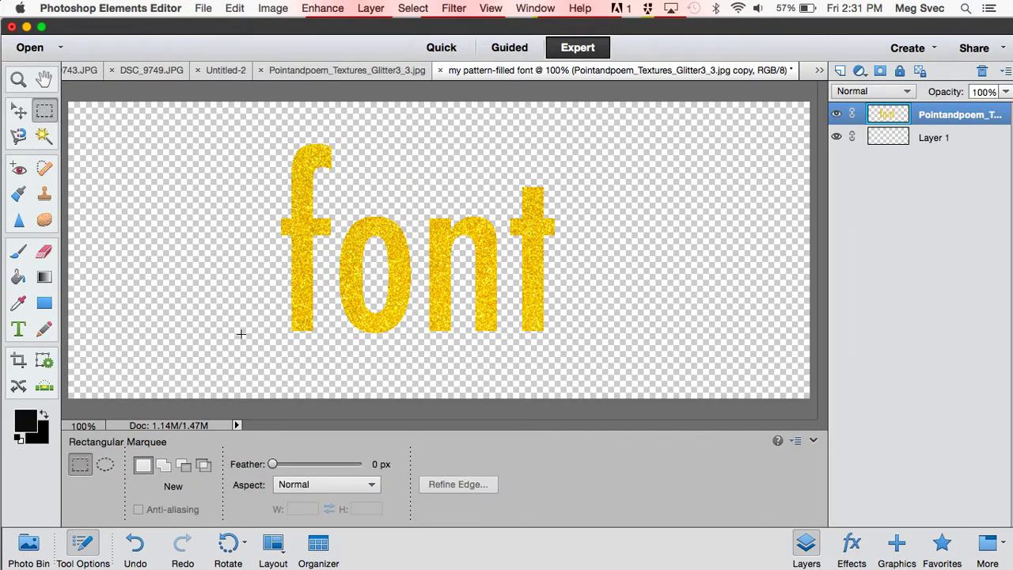
pyautogui.moveTo(250, 356); pyautogui.dragTo(600, 127)
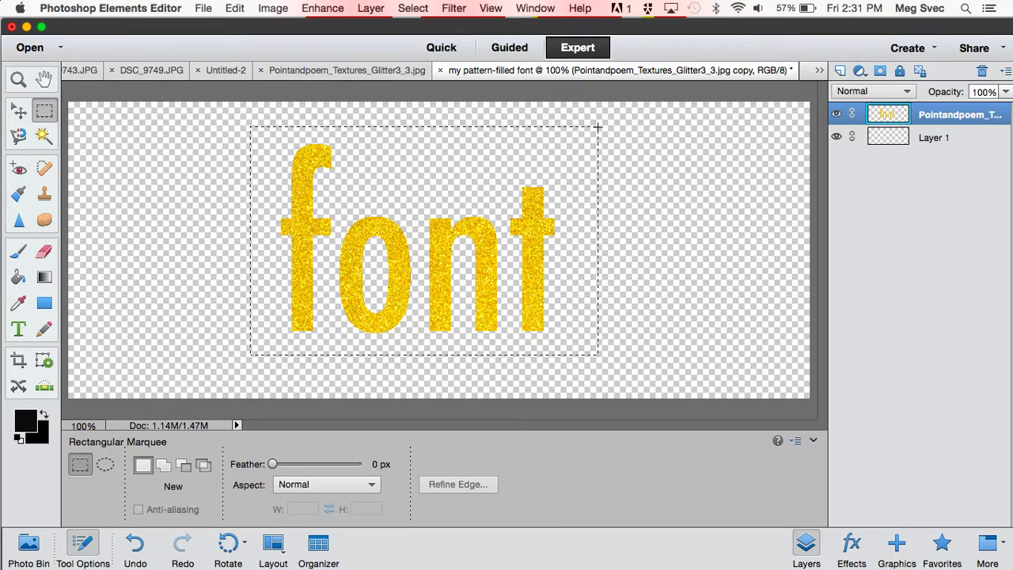
pyautogui.click(271, 7)
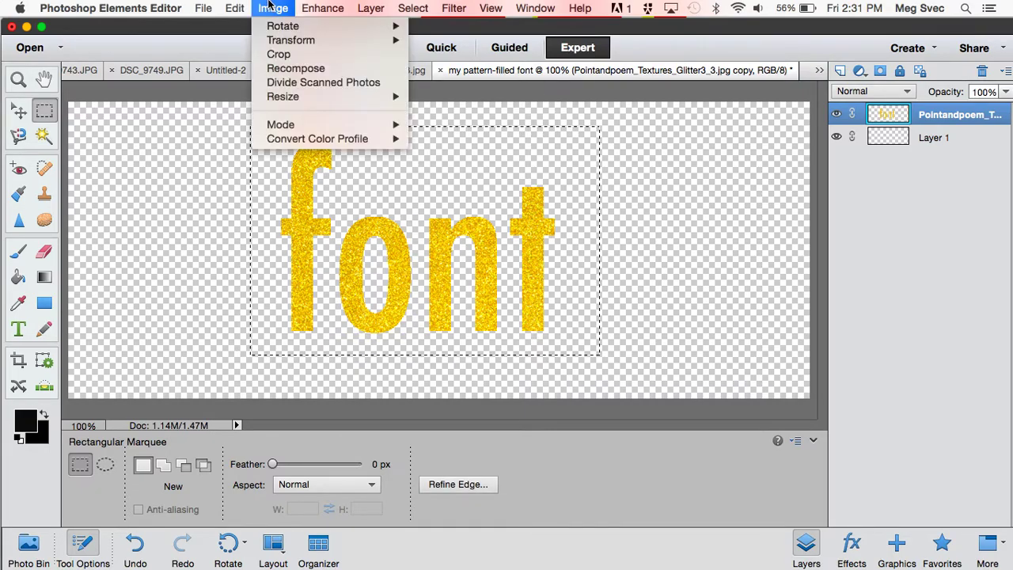
pyautogui.click(279, 54)
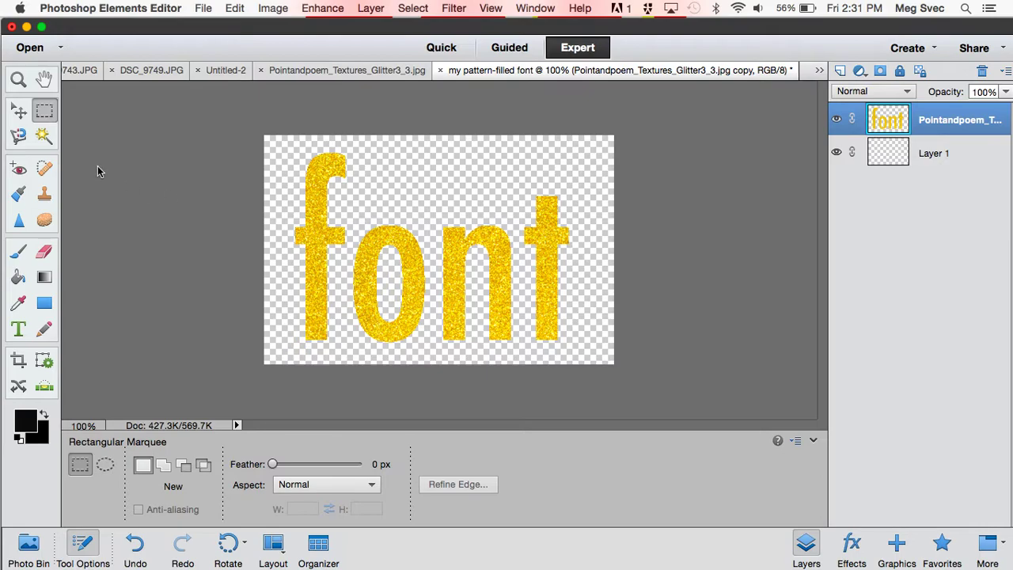
# Step: Magic Wand-select the transparent background plus the hole inside the 'o'
pyautogui.click(44, 136)
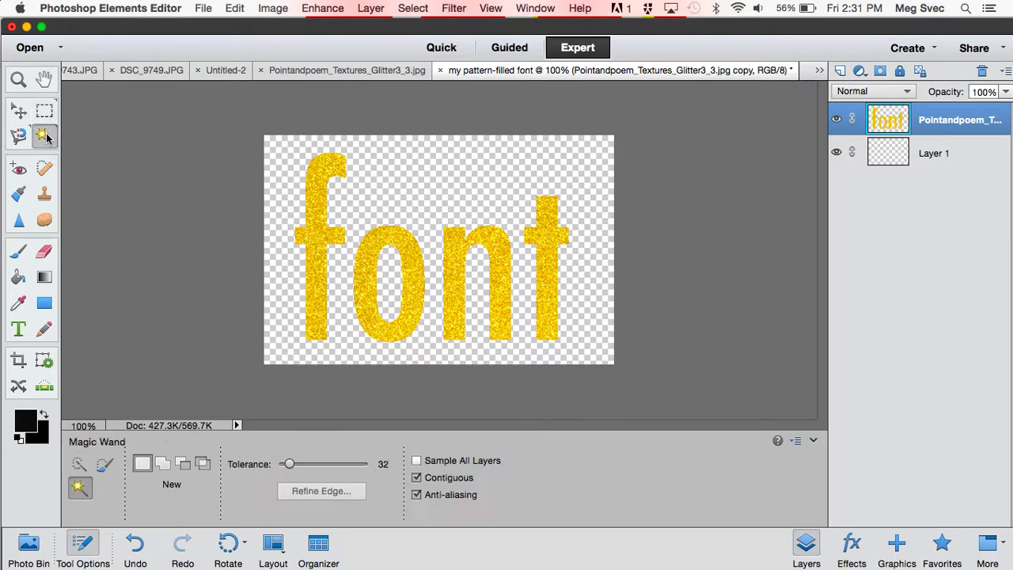
pyautogui.click(414, 185)
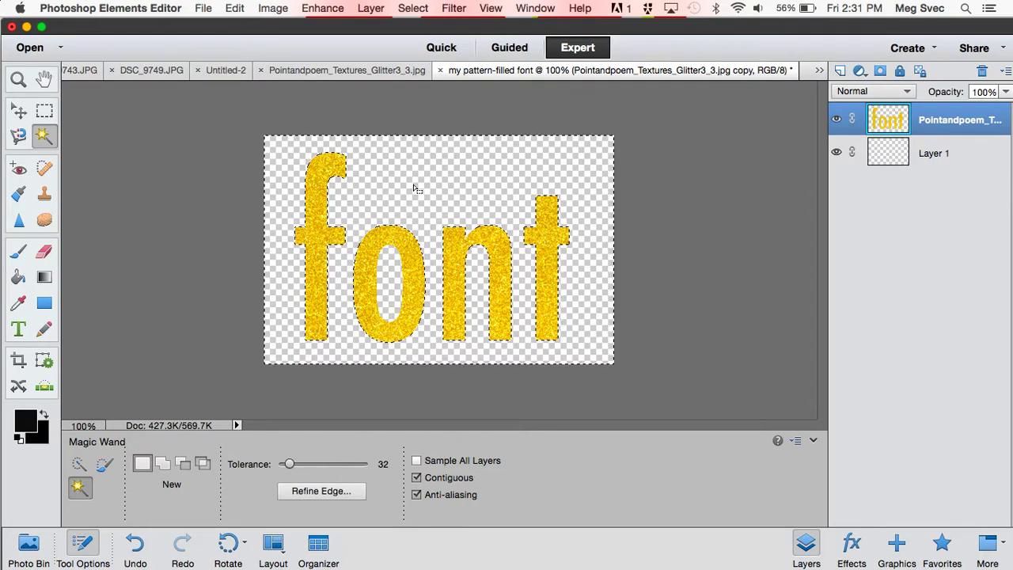
pyautogui.rightClick(398, 282)
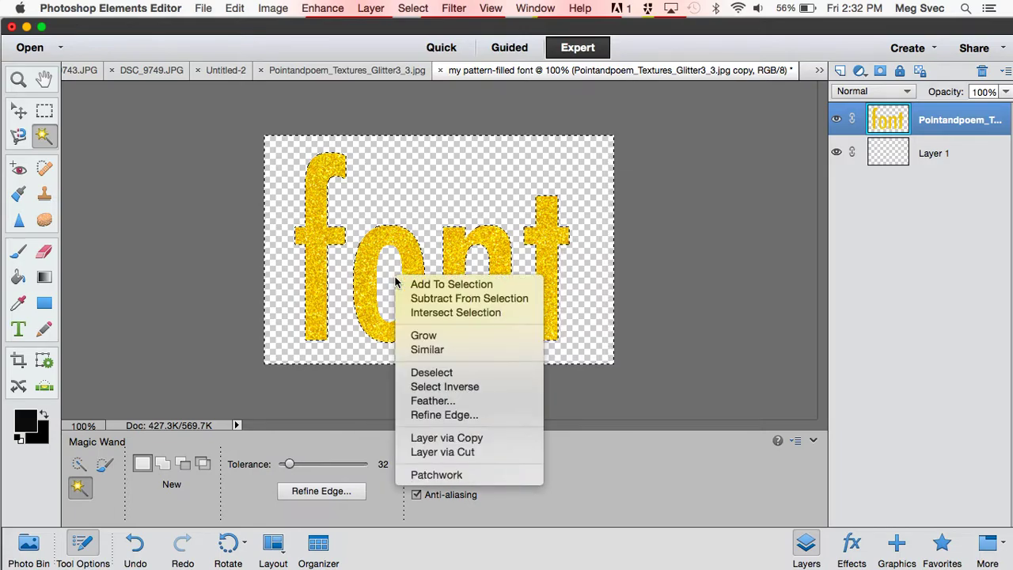
pyautogui.click(405, 284)
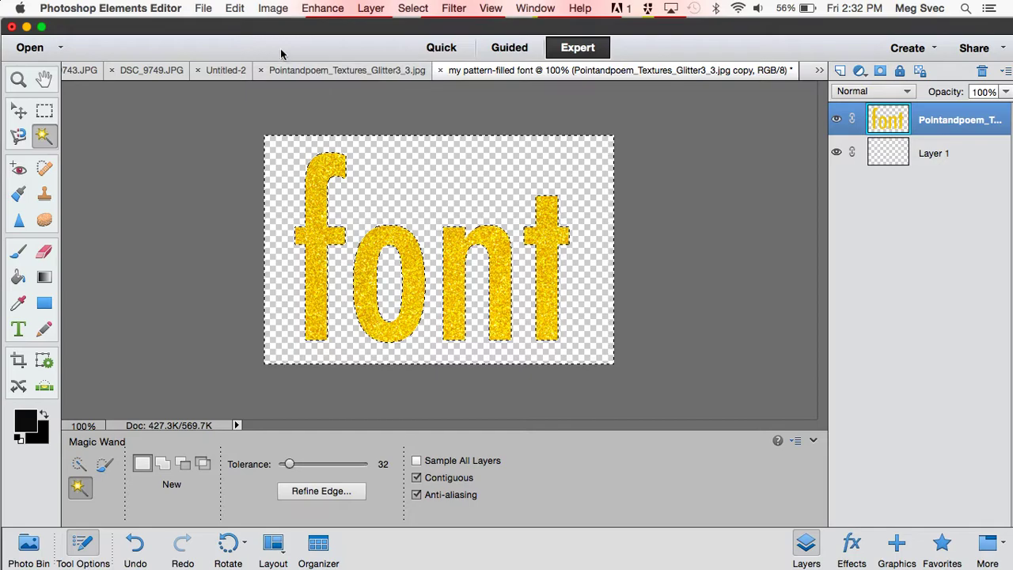
pyautogui.click(234, 7)
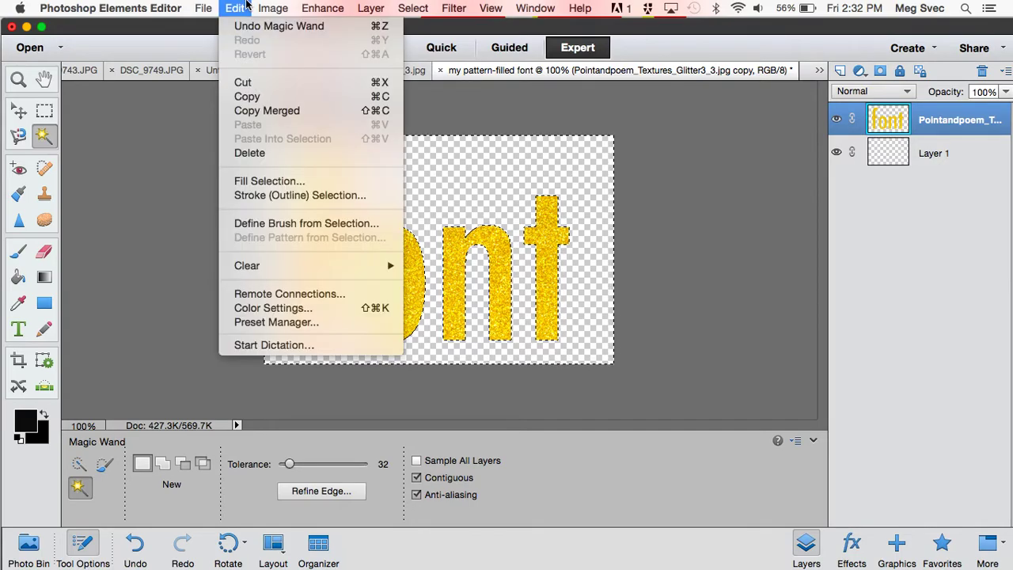
# Step: Stroke the 'font' letter selection with a 5 px black centre outline, then deselect
pyautogui.click(261, 196)
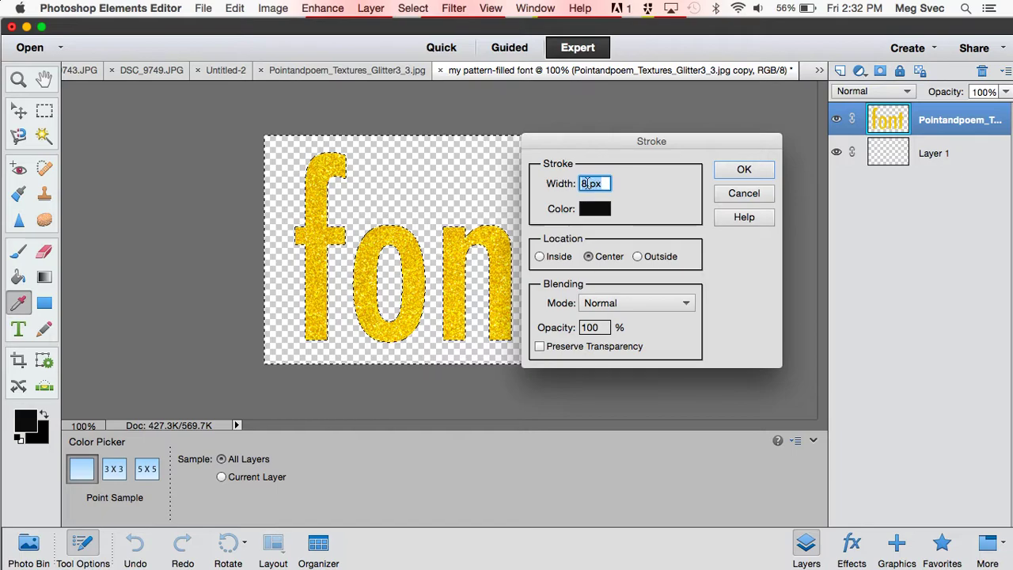
pyautogui.click(588, 183)
pyautogui.press('BackSpace')
pyautogui.write('5')
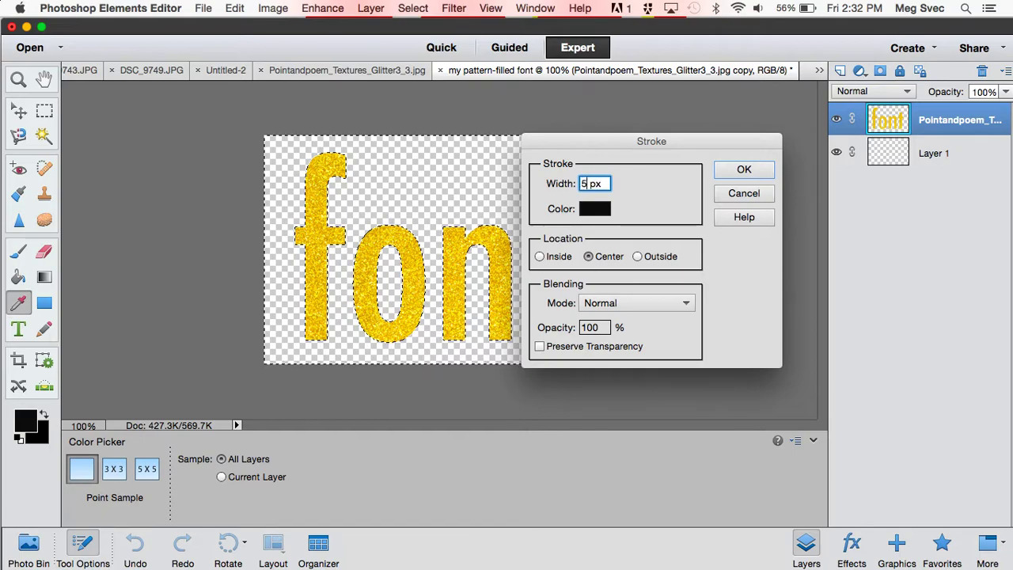
pyautogui.click(762, 178)
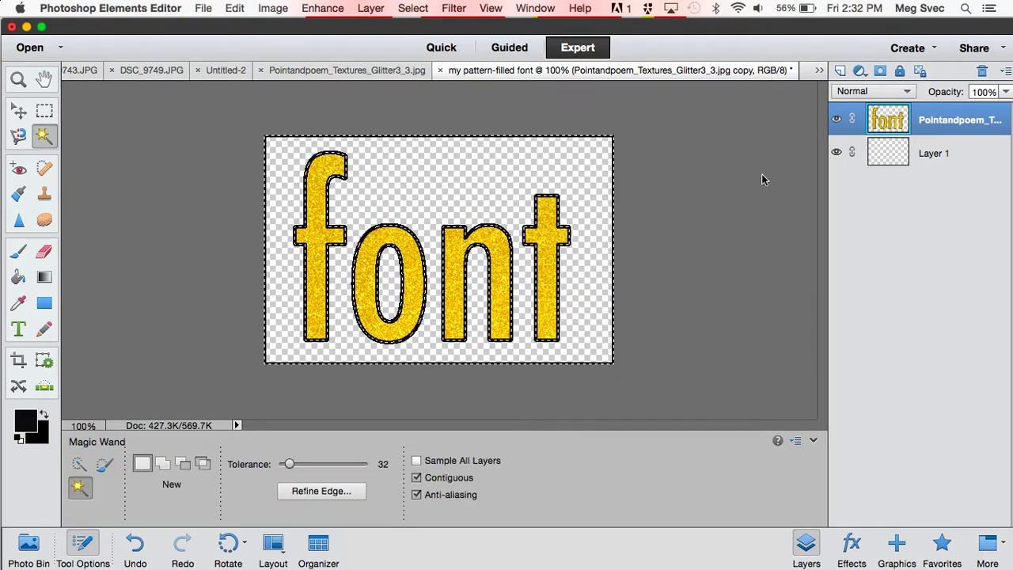
pyautogui.press('super+d')
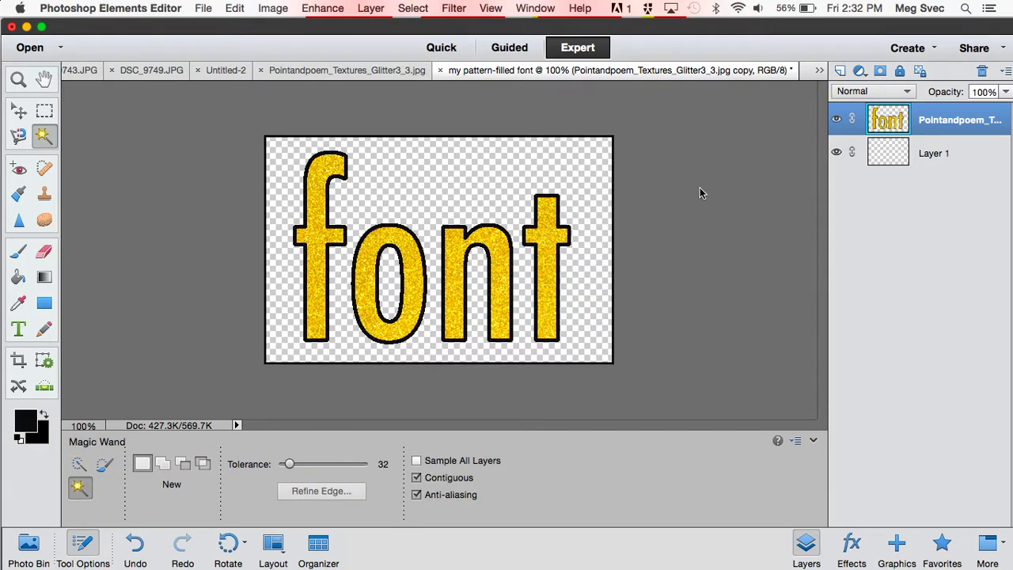